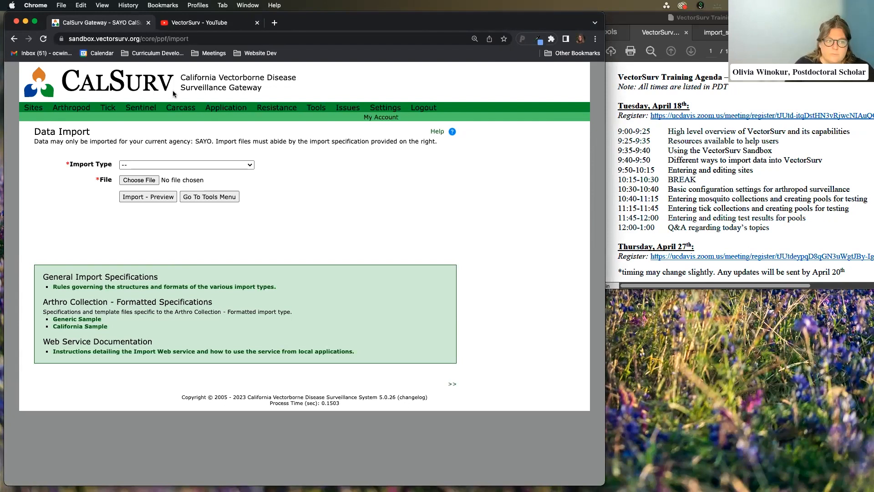
Go to the Sites section and open a blank New Site form
click(33, 108)
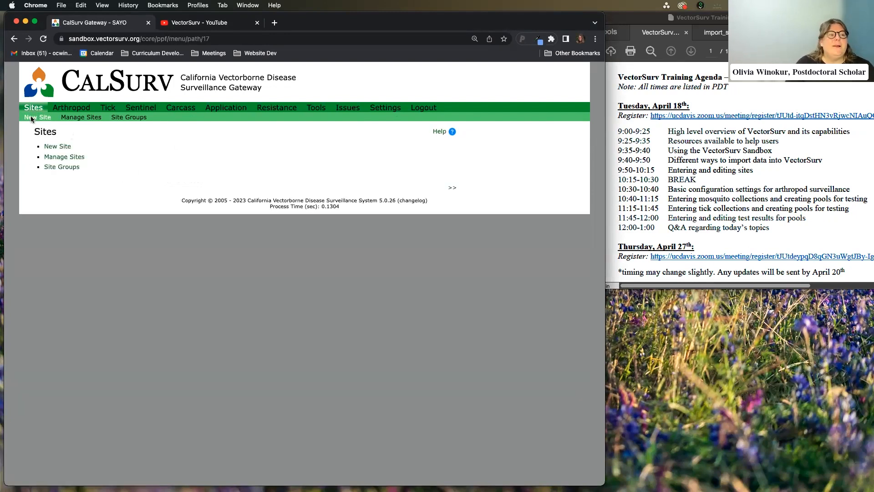
click(58, 152)
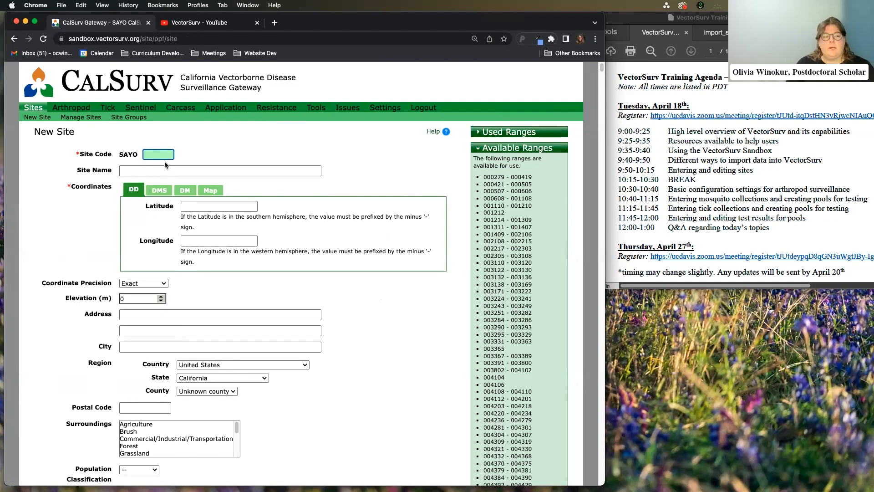
scroll(463, 168, down, 1)
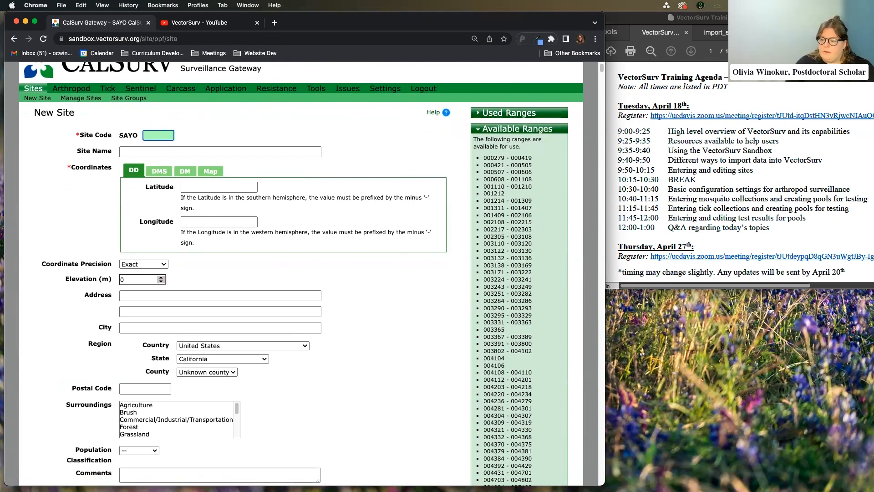
click(166, 132)
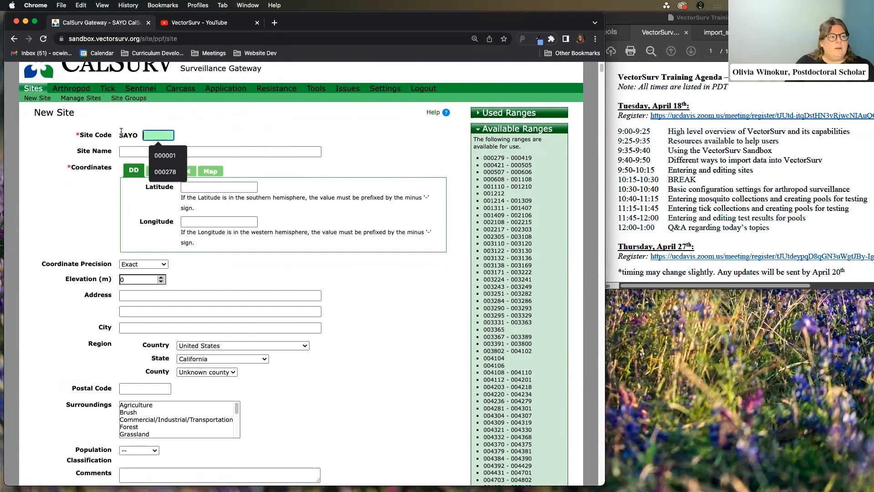
click(81, 136)
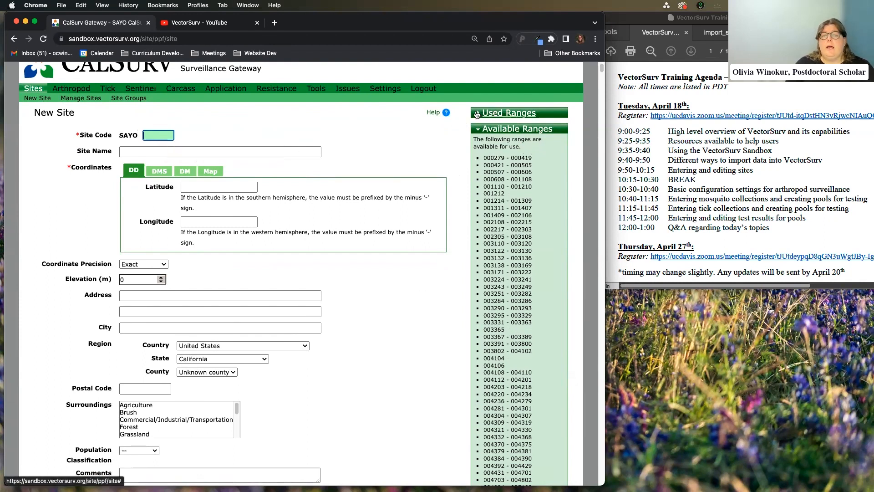
click(477, 129)
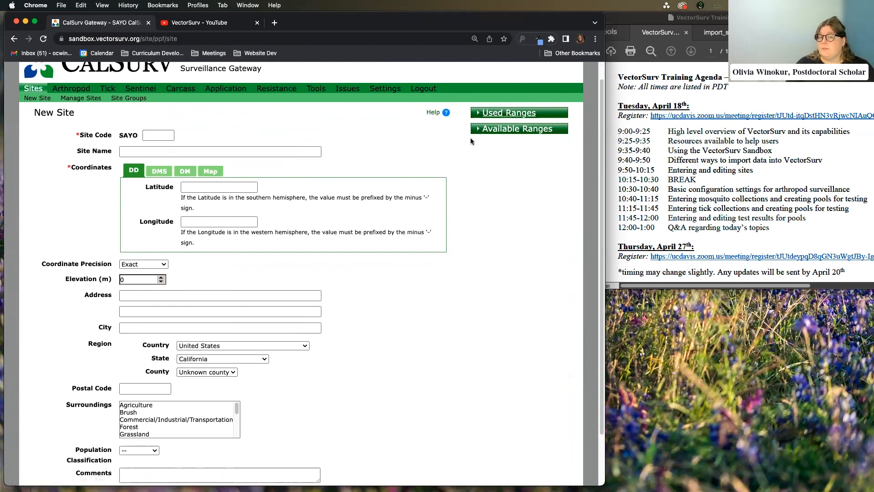
scroll(474, 127, up, 1)
click(476, 126)
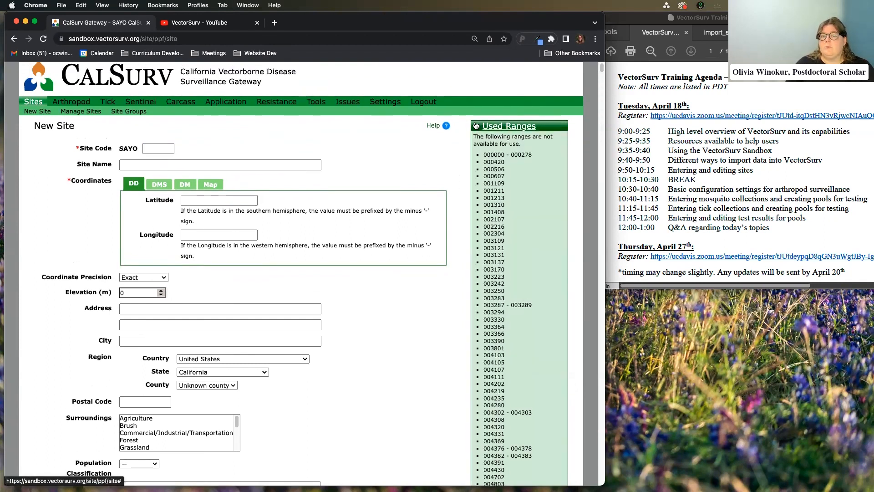
click(475, 126)
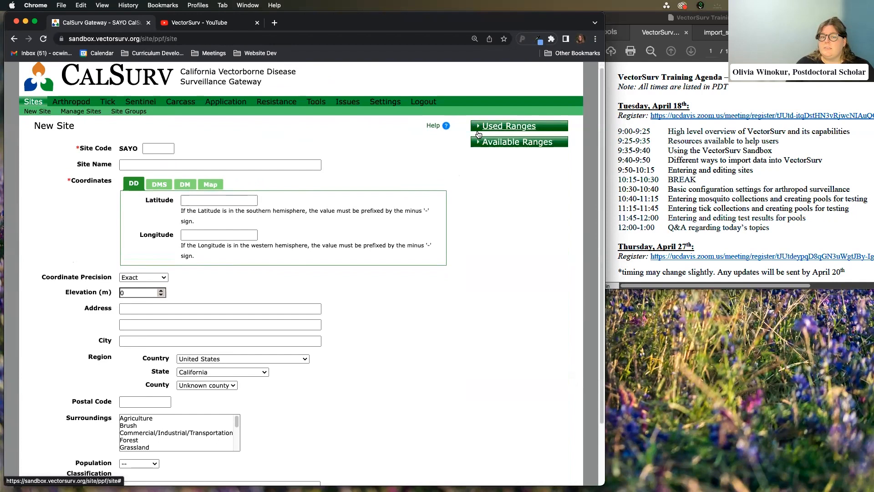
click(477, 142)
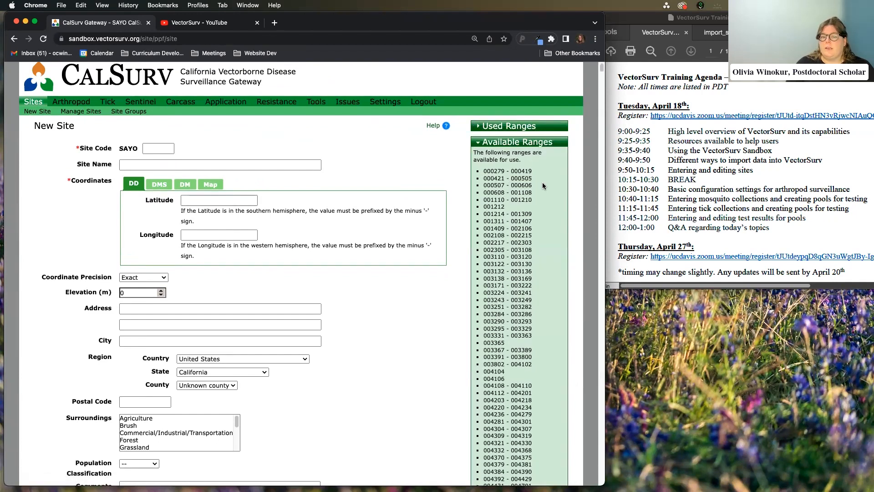
drag(479, 172, 507, 173)
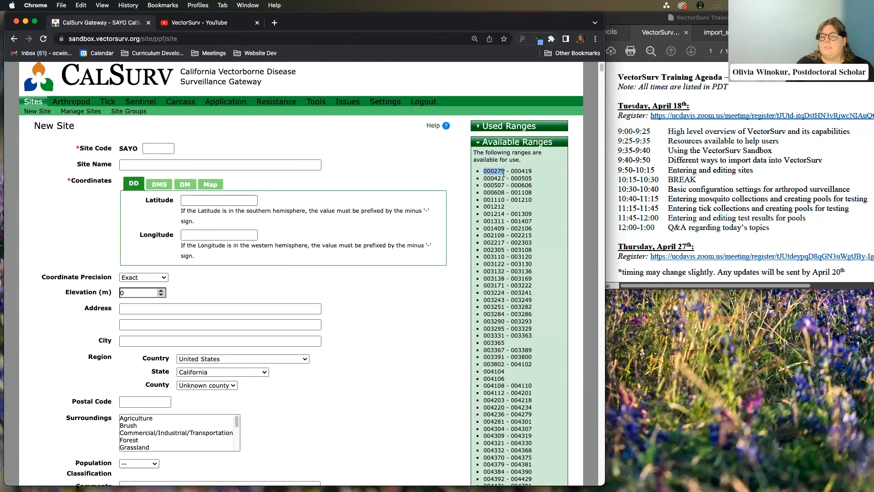
click(175, 150)
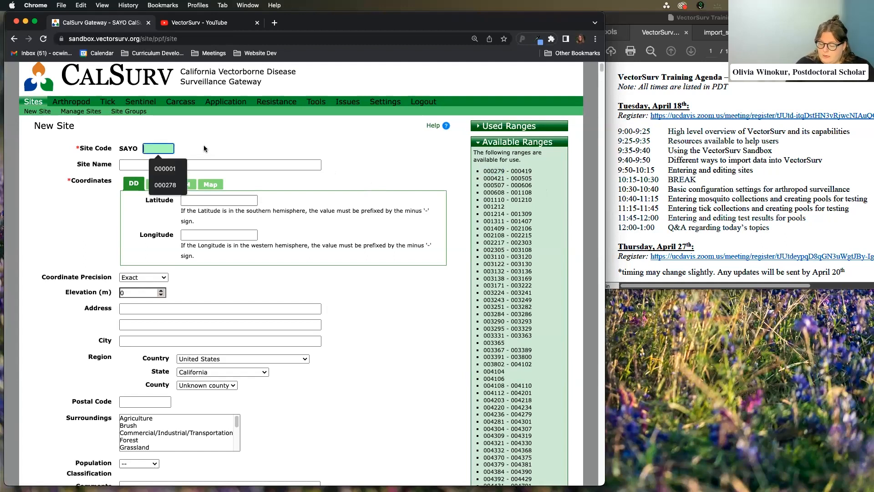
Enter site code 000279 and the site name 'Training site'
text(2789)
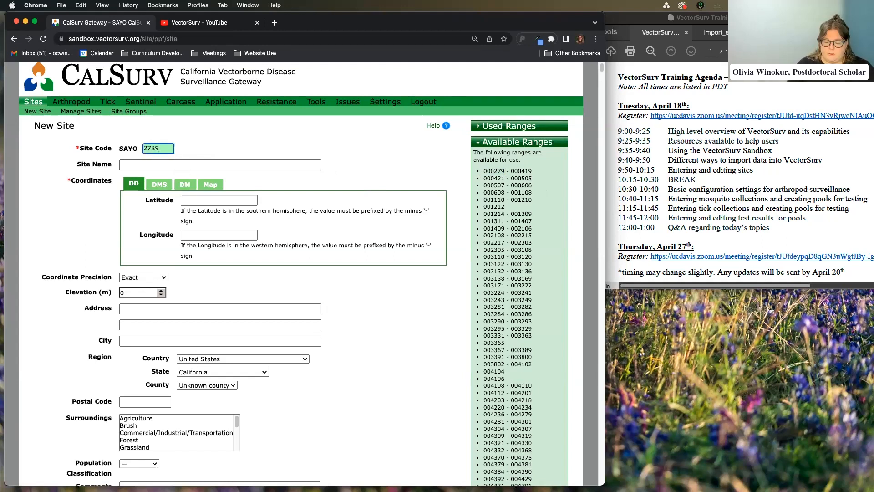
key(Return)
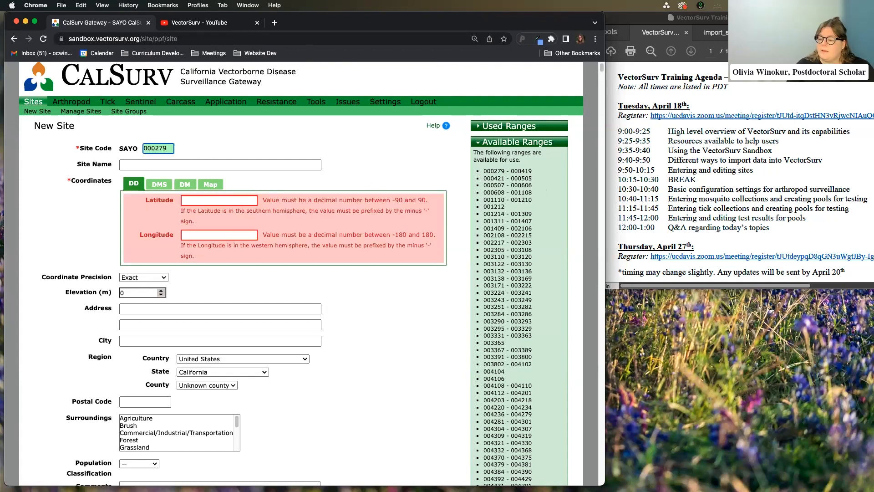
click(192, 165)
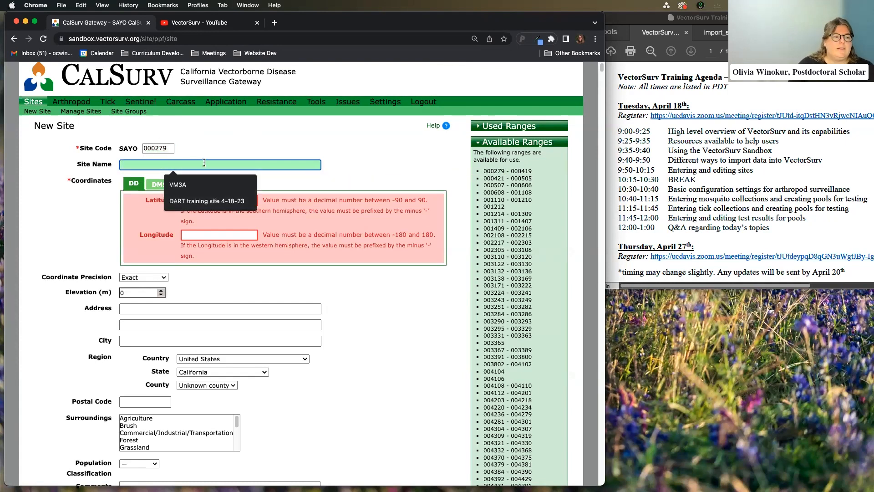
text(D)
key(BackSpace)
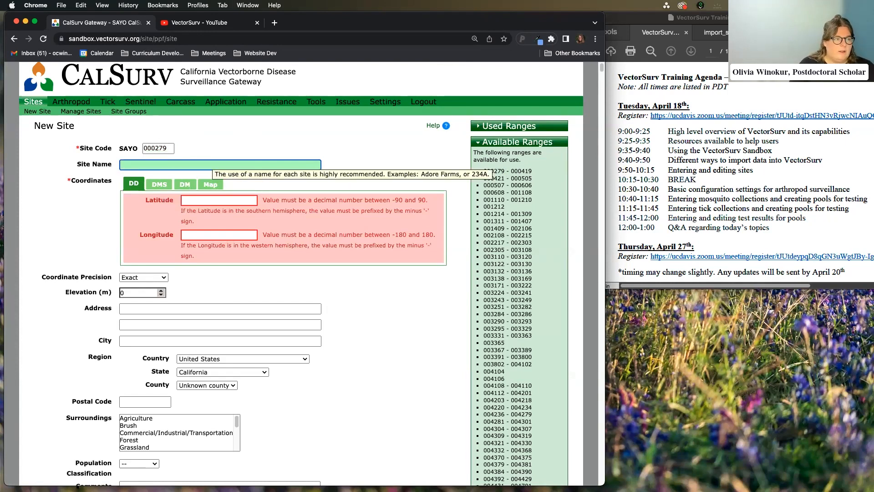
text(Traini)
key(BackSpace)
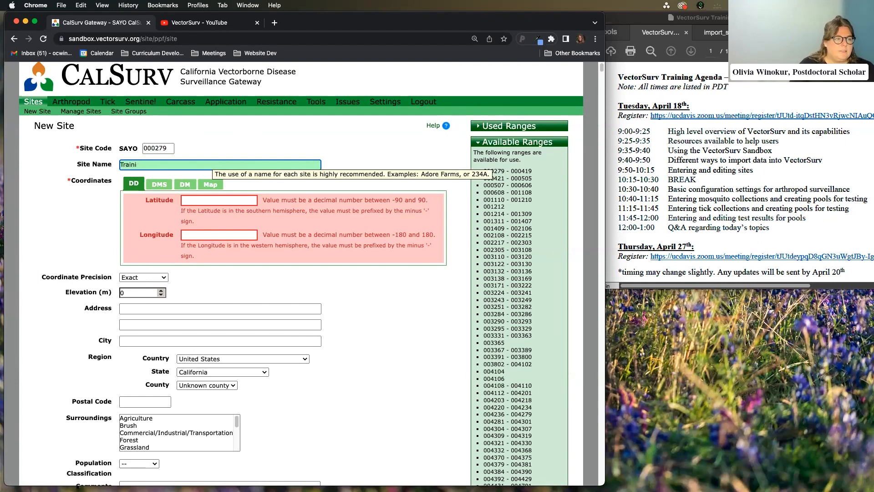
text(omg)
key(BackSpace)
key(BackSpace)
text(ing sit)
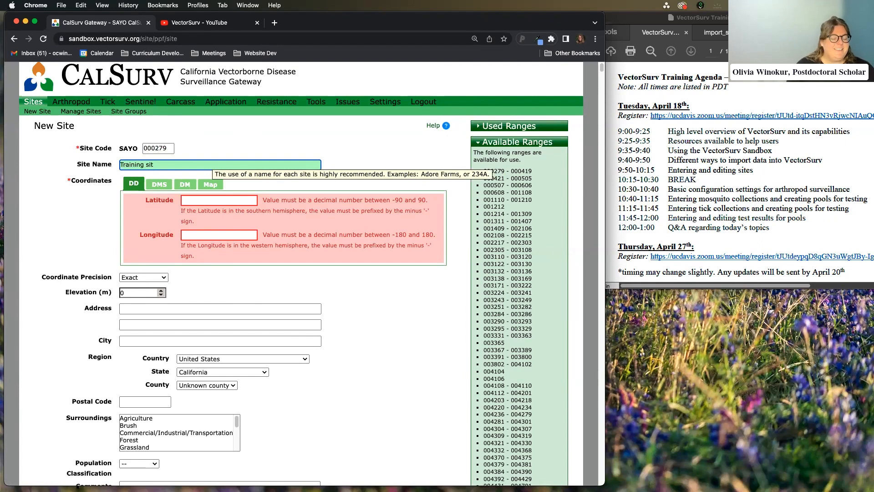
text(e)
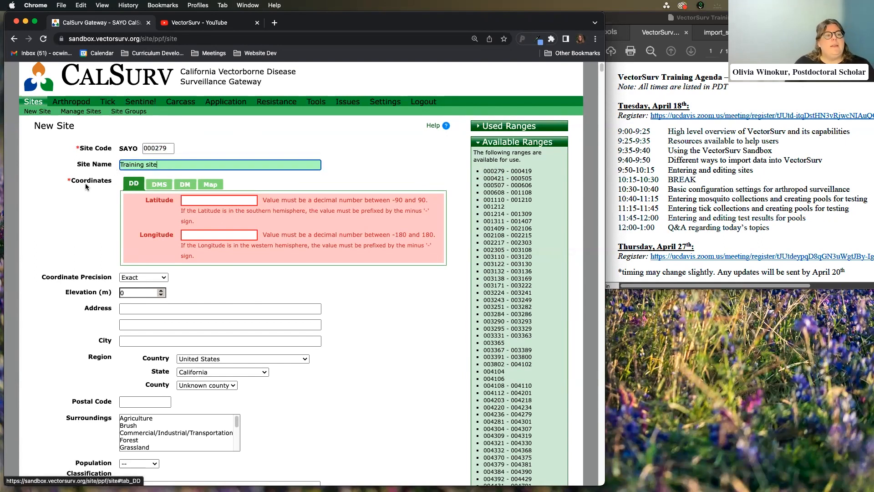
scroll(86, 183, down, 1)
Check the 'Training site' name, then move to coordinates and choose Map entry
triple_click(174, 149)
click(175, 149)
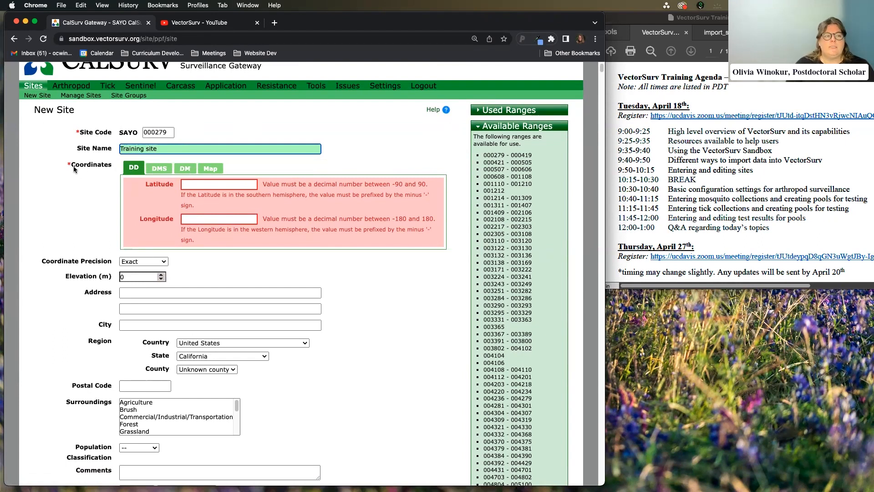
drag(157, 148, 218, 150)
click(138, 149)
click(218, 150)
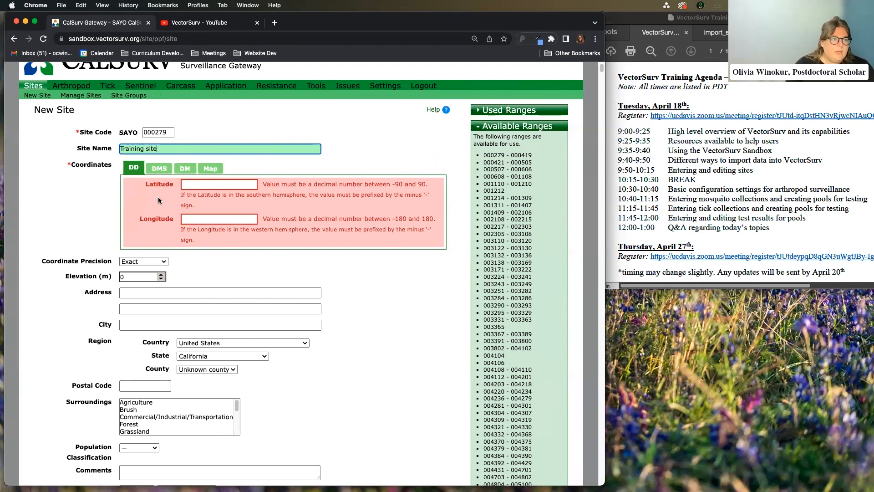
click(190, 183)
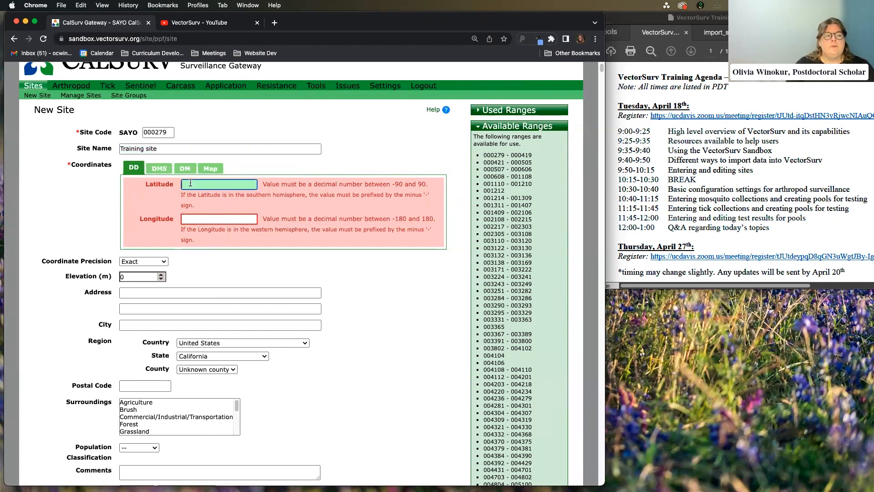
click(212, 169)
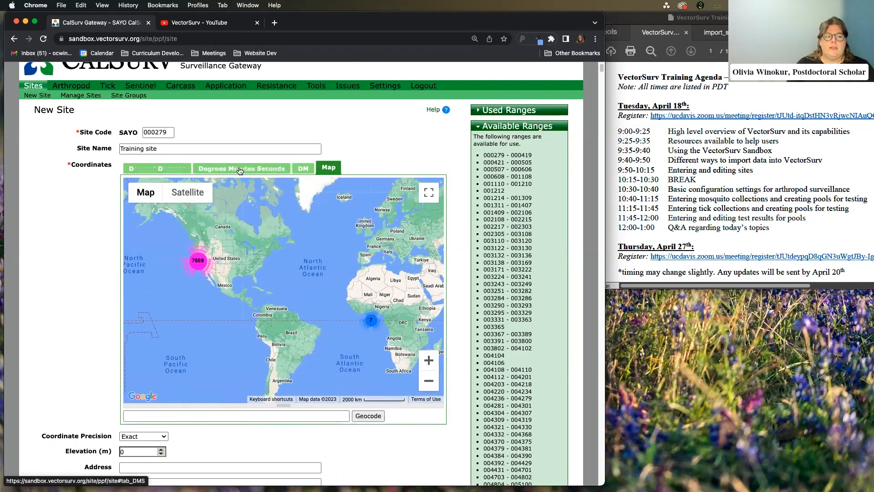
Geocode '25th and t sacramento' to pin the site at 38.563889, -121.478004
scroll(457, 346, down, 1)
scroll(457, 342, down, 4)
scroll(319, 351, up, 1)
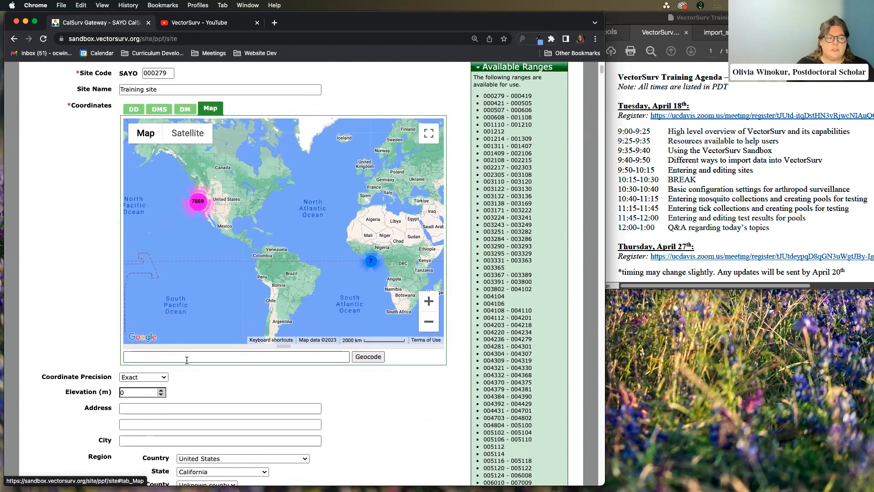
click(186, 360)
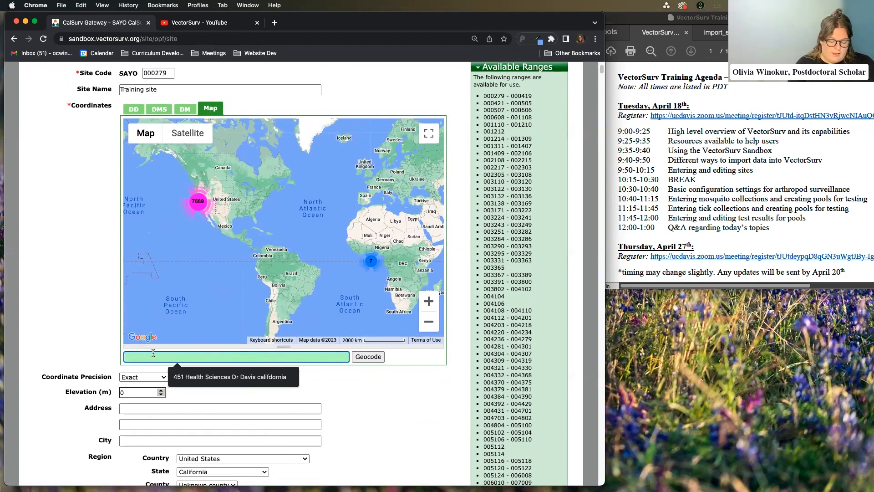
text(25th and t sacramento)
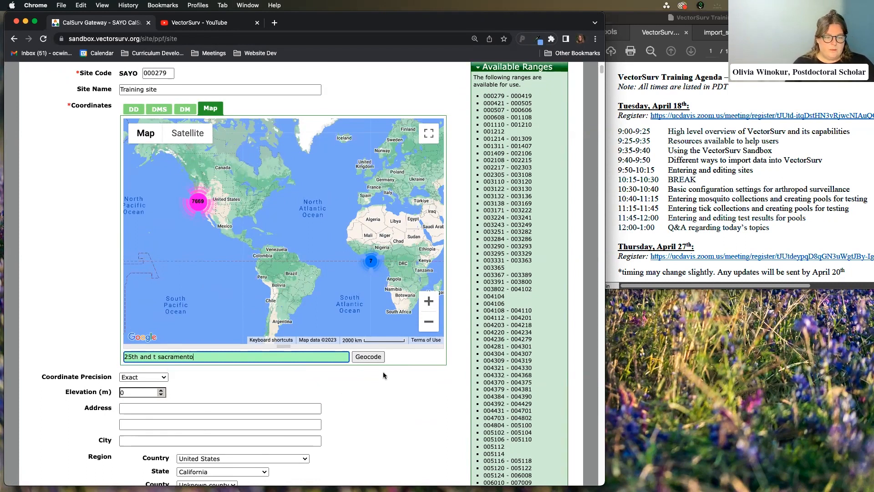
click(376, 358)
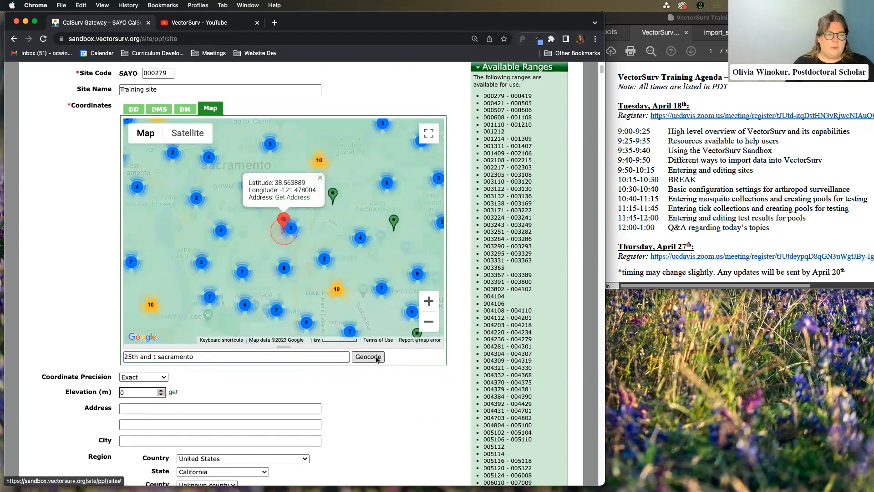
Zoom in on the pin and drag the marker near Sun Up Market
double_click(276, 228)
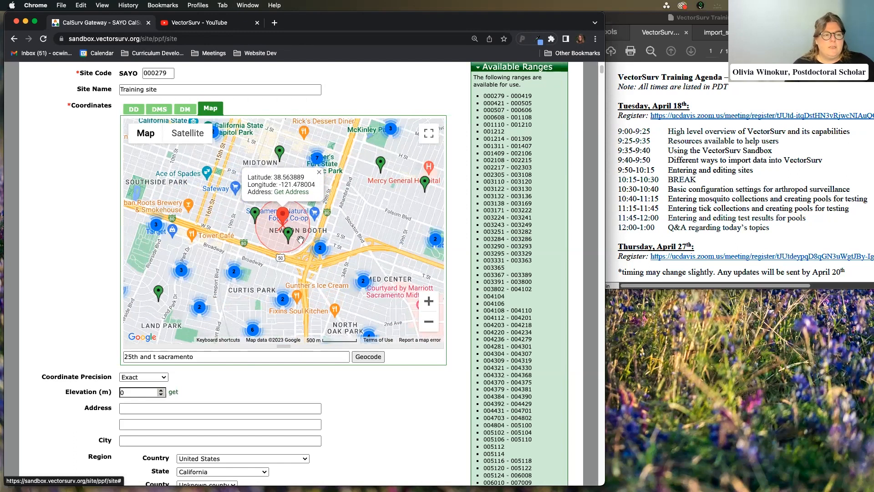
double_click(314, 218)
double_click(263, 238)
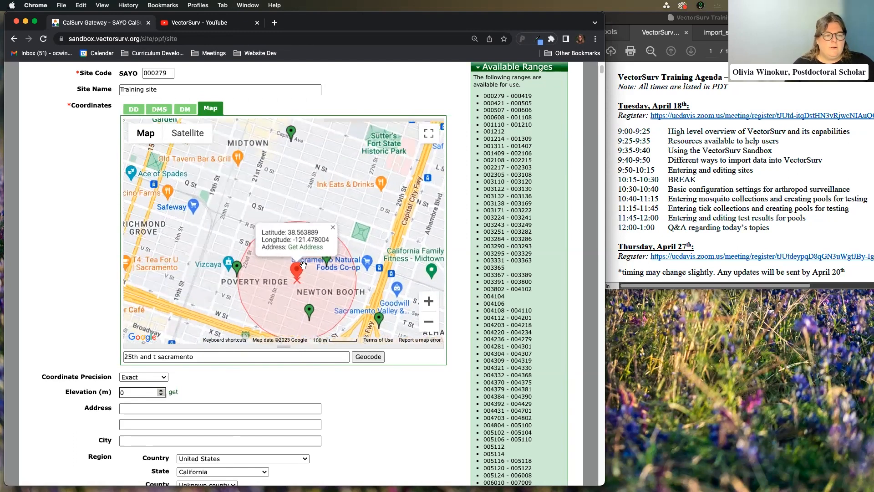
double_click(274, 276)
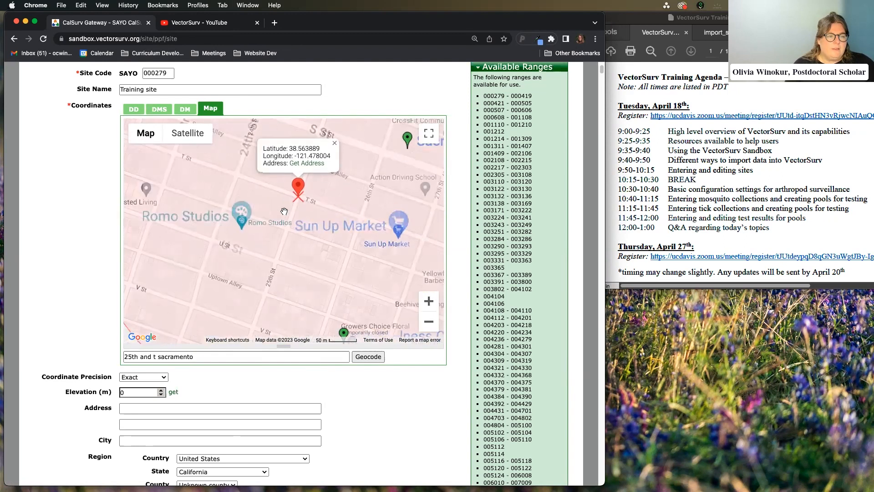
mouse_move(299, 194)
mouse_down()
mouse_move(391, 225)
mouse_move(364, 225)
mouse_up()
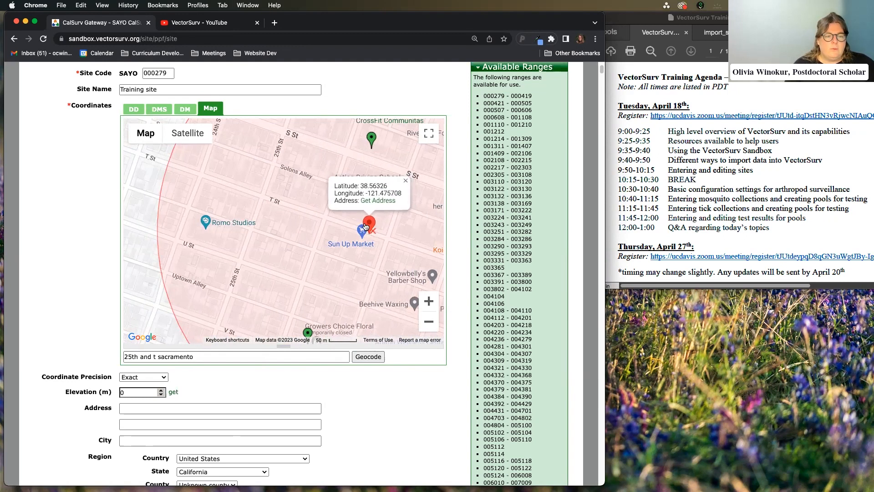
In satellite view, set the marker on the building at 38.563183, -121.475647 and look up its address
click(188, 133)
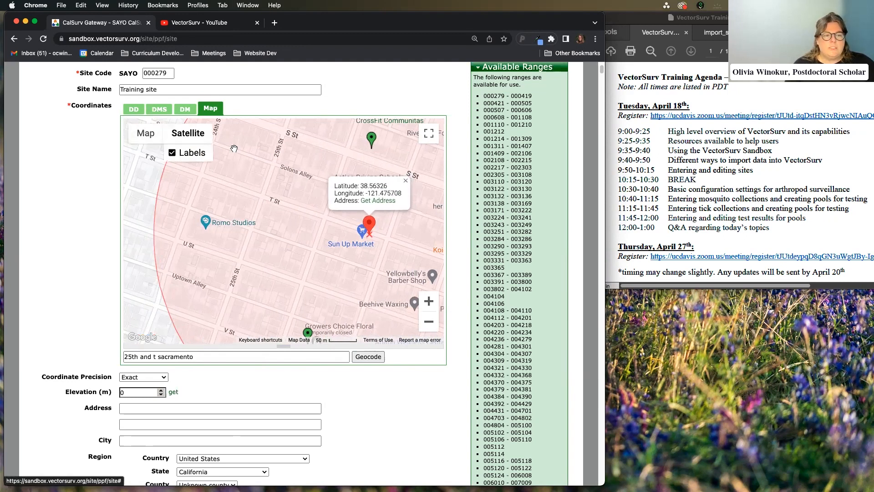
scroll(380, 244, up, 4)
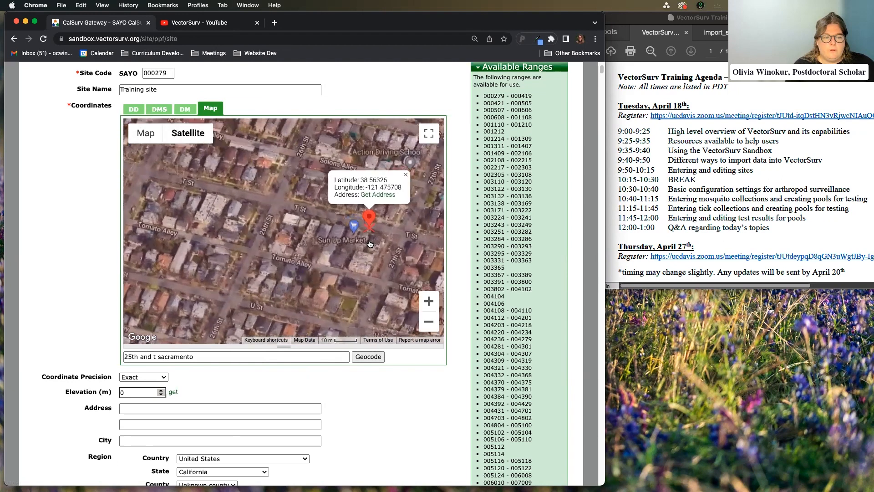
scroll(370, 229, up, 2)
drag(364, 172, 410, 222)
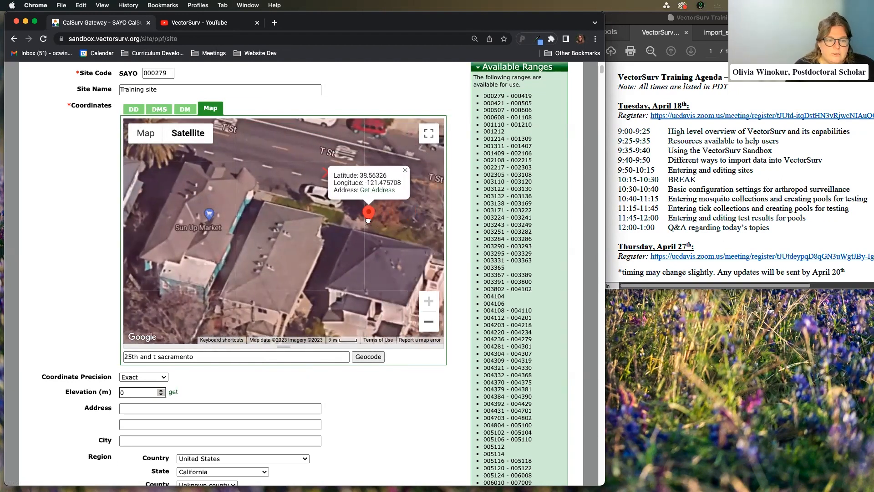
scroll(279, 222, down, 2)
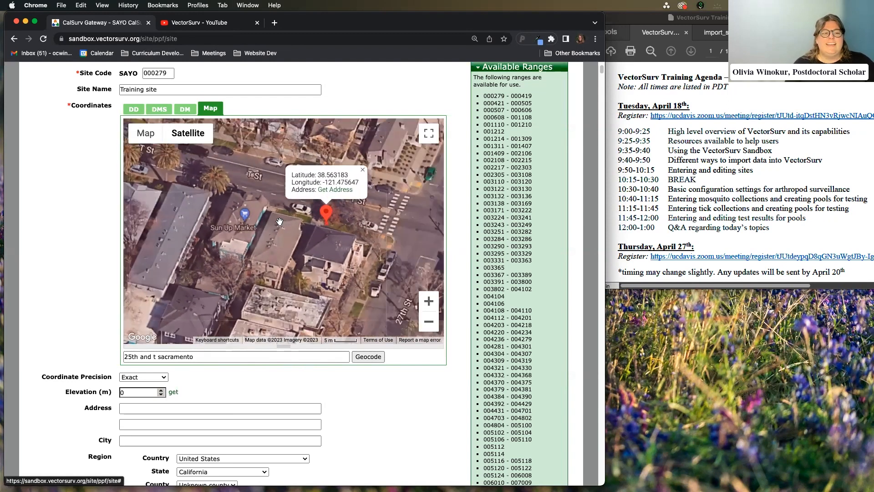
click(319, 190)
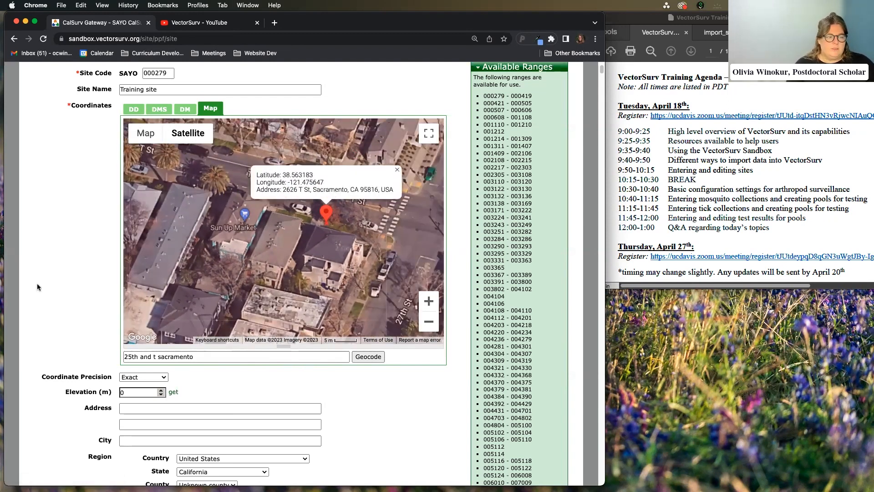
scroll(47, 267, down, 3)
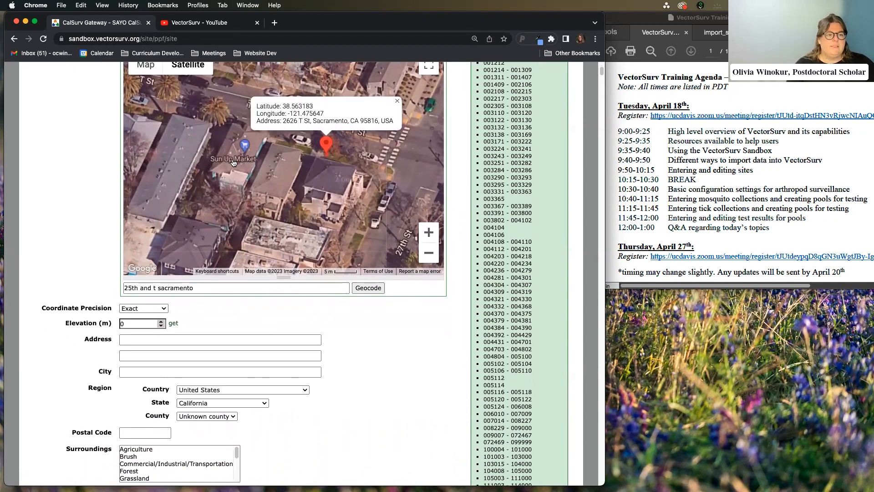
drag(283, 120, 311, 120)
key(super+c)
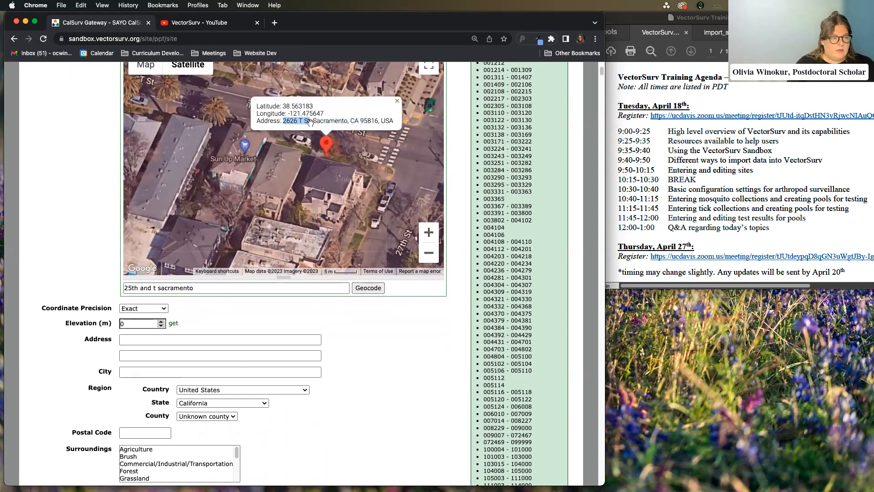
click(152, 340)
key(super+v)
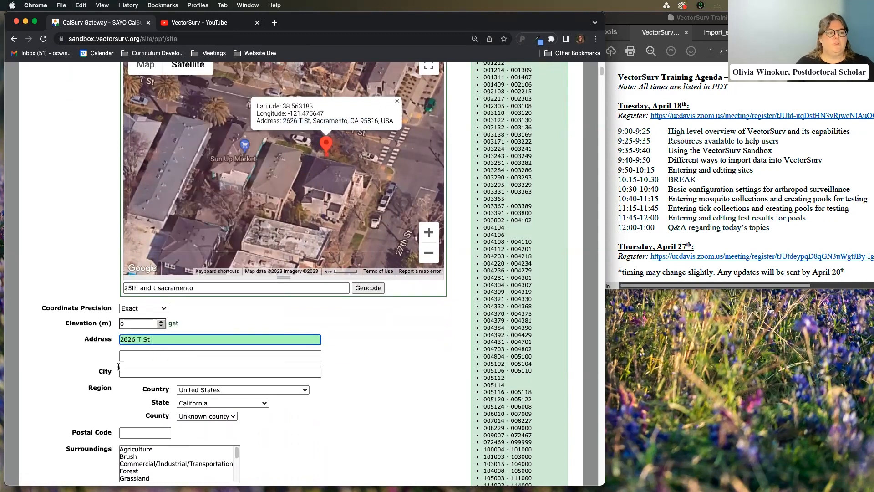
scroll(91, 345, up, 2)
scroll(94, 342, down, 2)
scroll(78, 295, down, 1)
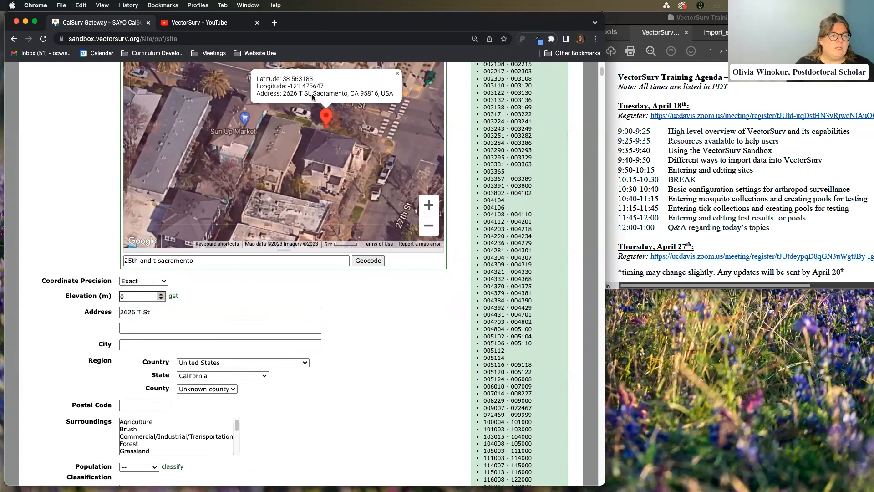
Set the city to Sacramento and the county to Sacramento
click(164, 343)
text(Sacramento)
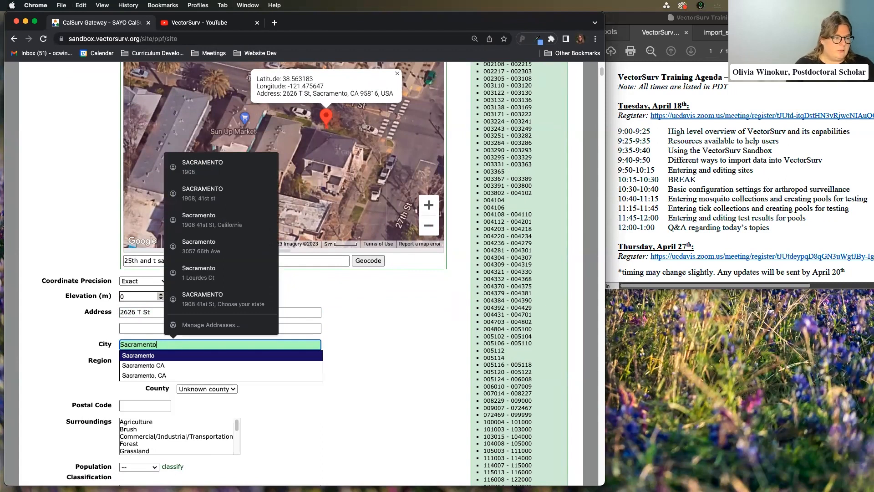
click(175, 365)
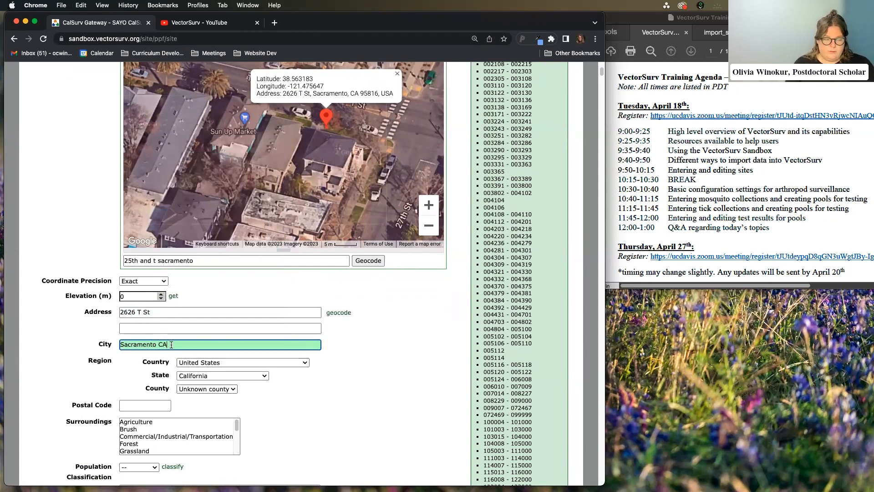
key(BackSpace)
key(BackSpace)
key(BackSpace)
key(BackSpace)
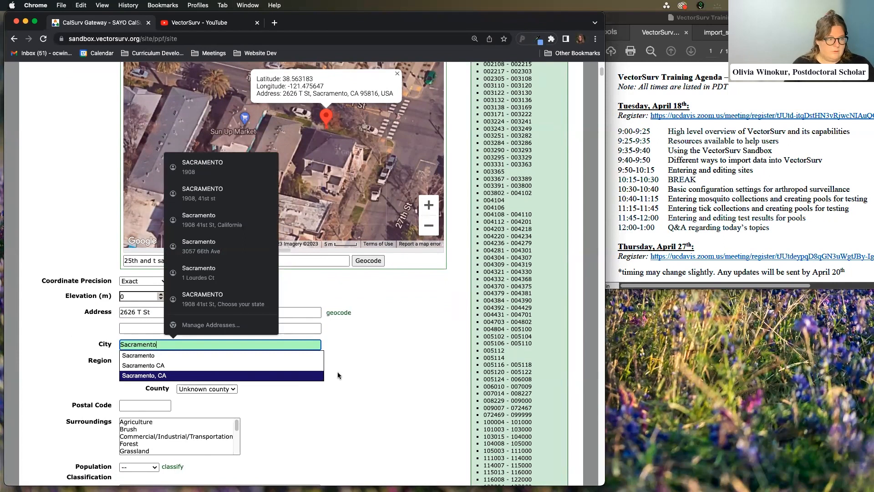
click(225, 355)
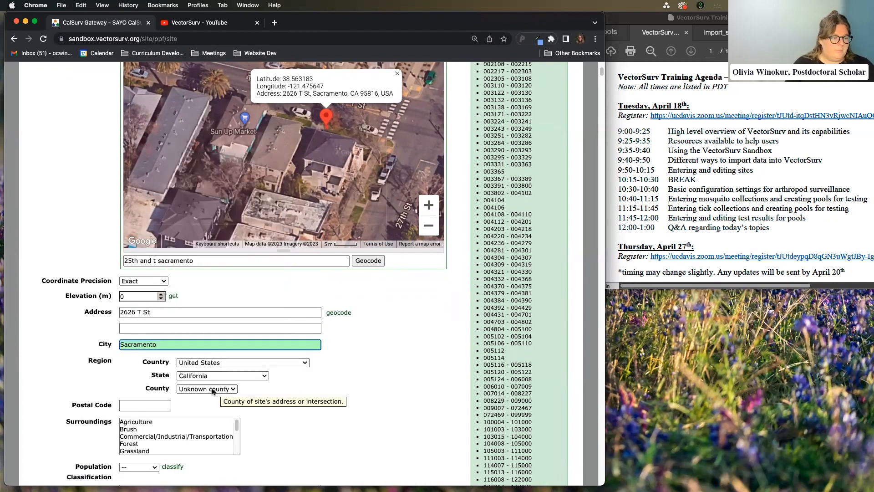
click(212, 389)
key(s)
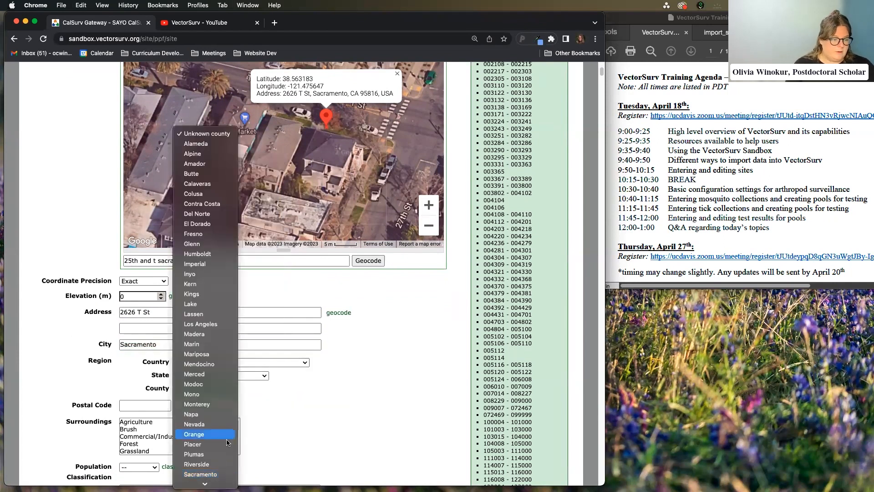
click(221, 475)
Enter postal code 95816
click(164, 405)
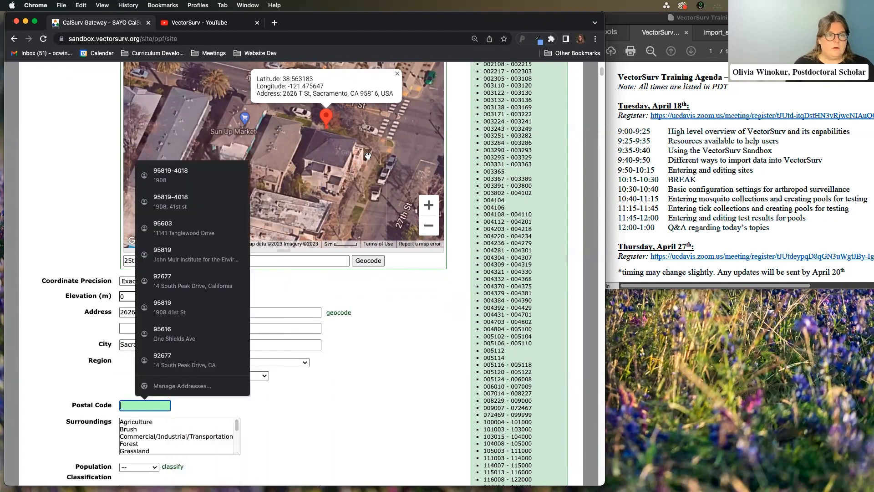
text(95812)
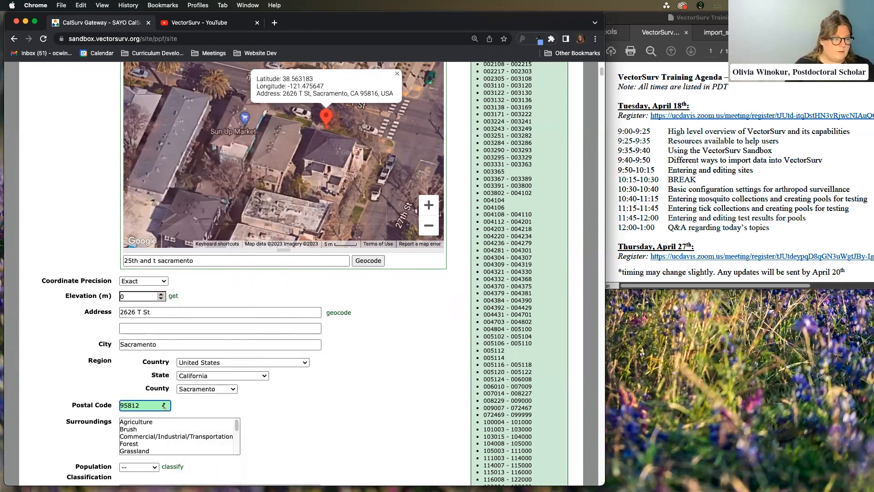
key(BackSpace)
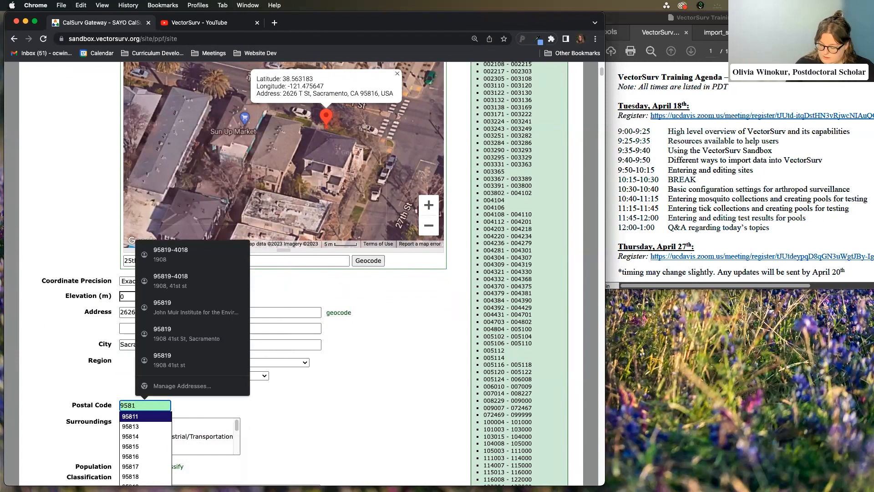
text(6)
key(Return)
Classify the site's population from US Census data, giving Urban
scroll(329, 366, down, 2)
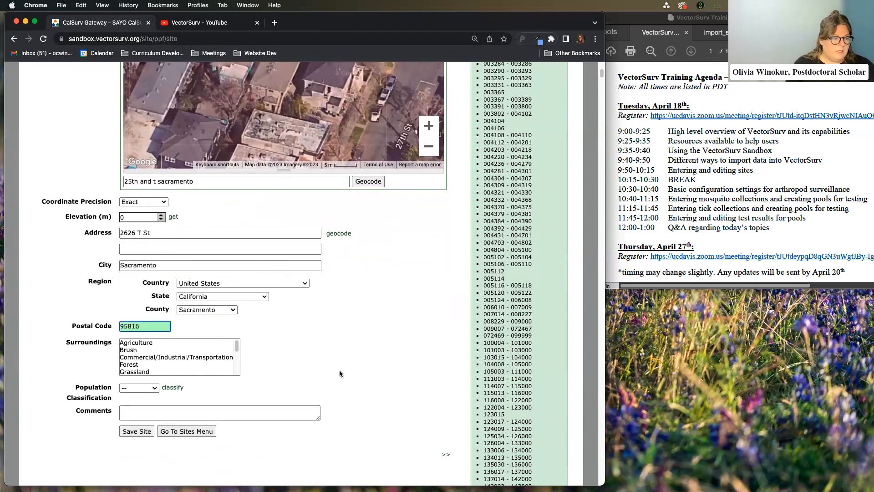
scroll(340, 376, up, 2)
scroll(342, 376, down, 4)
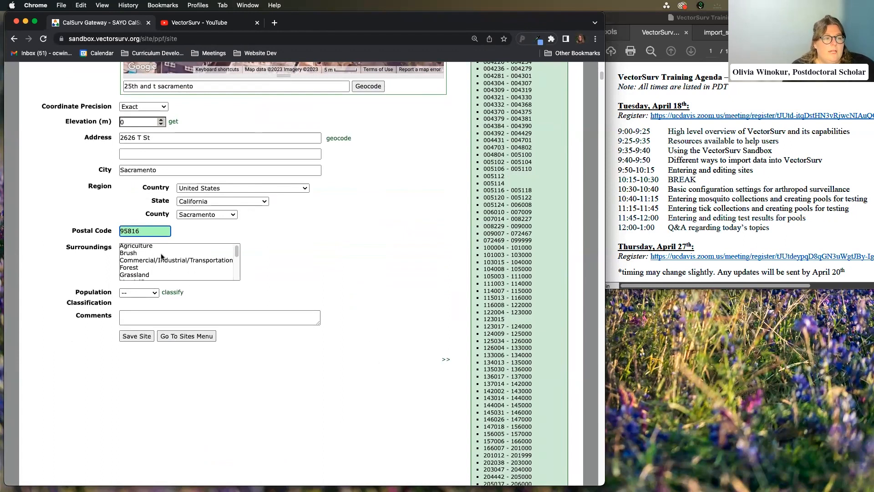
scroll(154, 265, up, 1)
scroll(154, 265, up, 1)
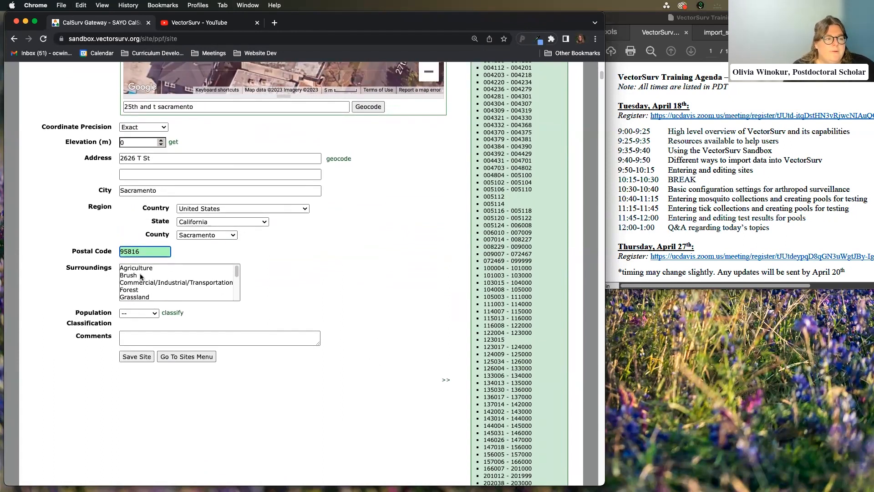
scroll(137, 285, down, 2)
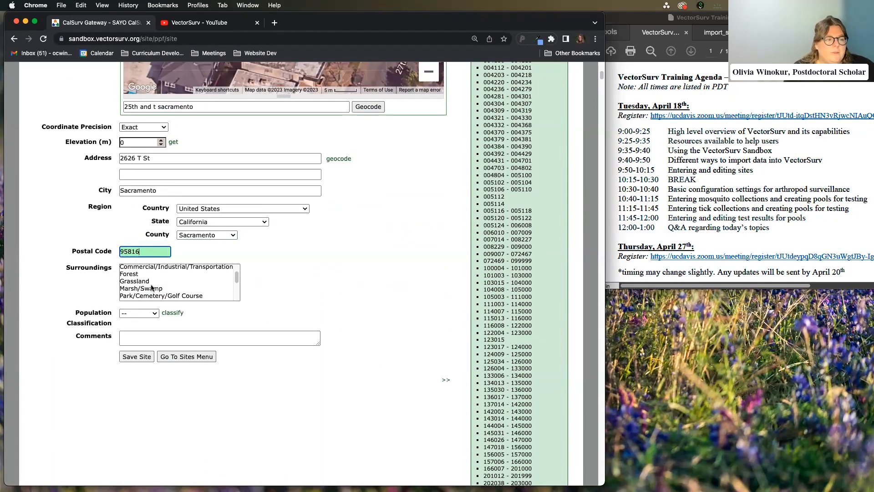
scroll(168, 284, down, 2)
scroll(168, 284, up, 4)
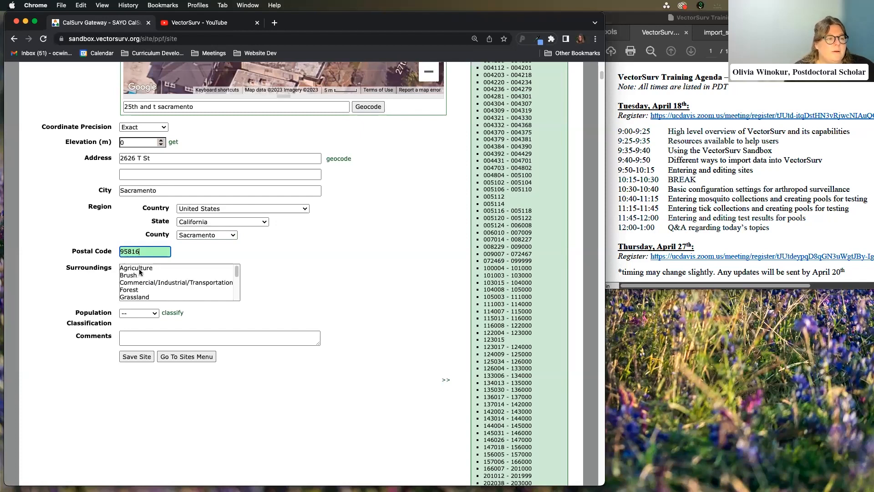
scroll(163, 285, down, 1)
scroll(163, 285, down, 10)
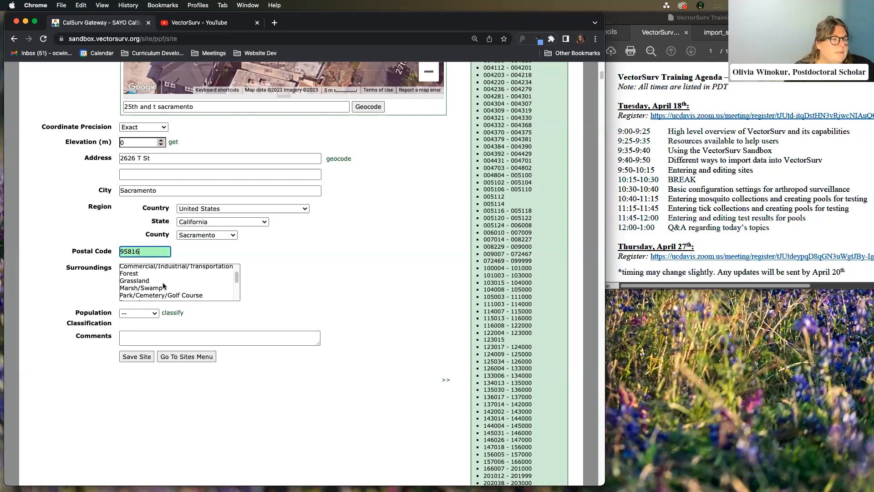
scroll(223, 316, down, 1)
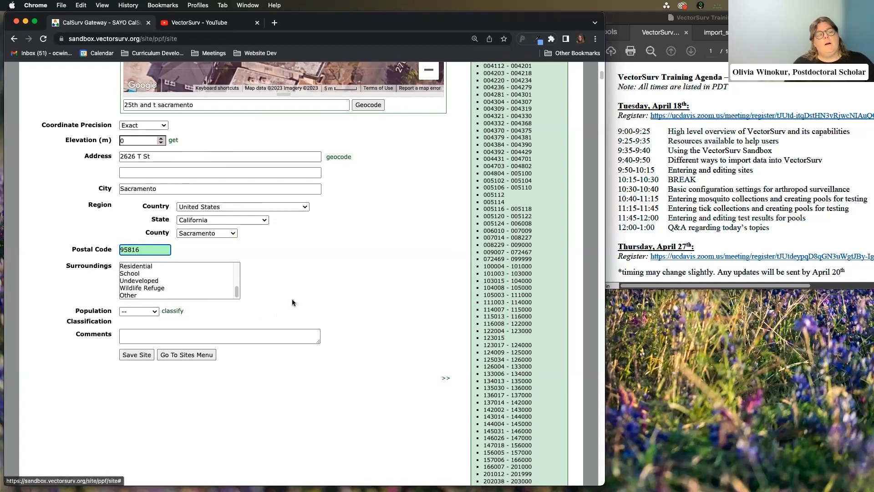
scroll(292, 299, down, 3)
click(239, 245)
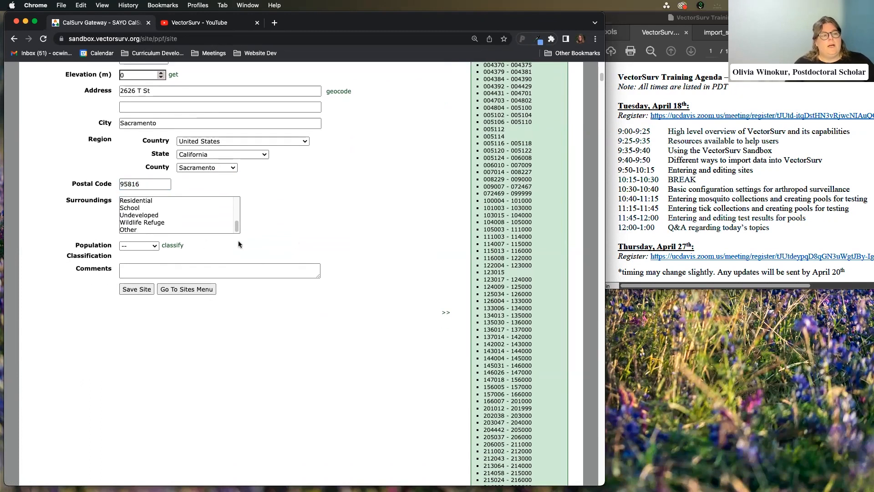
click(180, 246)
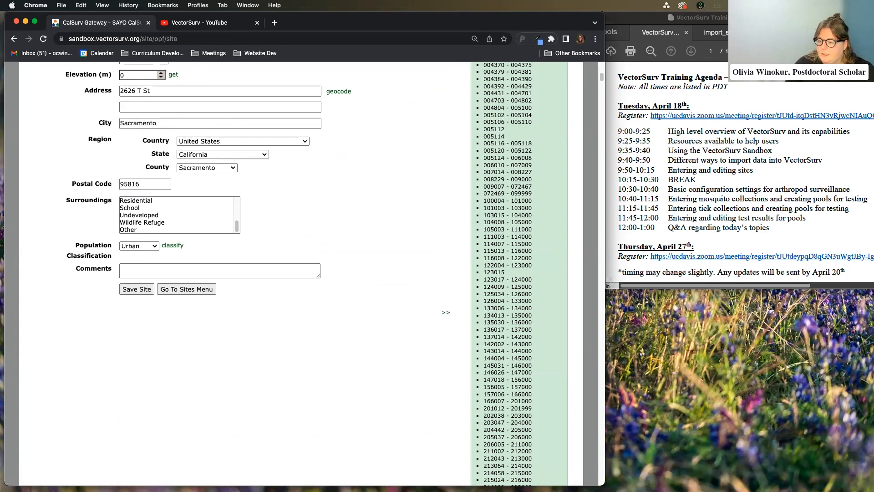
Save the site and confirm it was created with code 000279
click(130, 290)
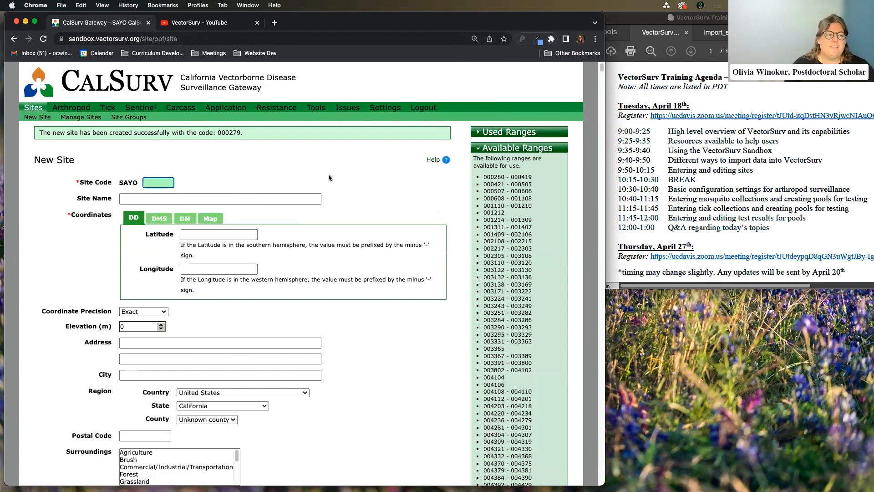
drag(218, 132, 245, 133)
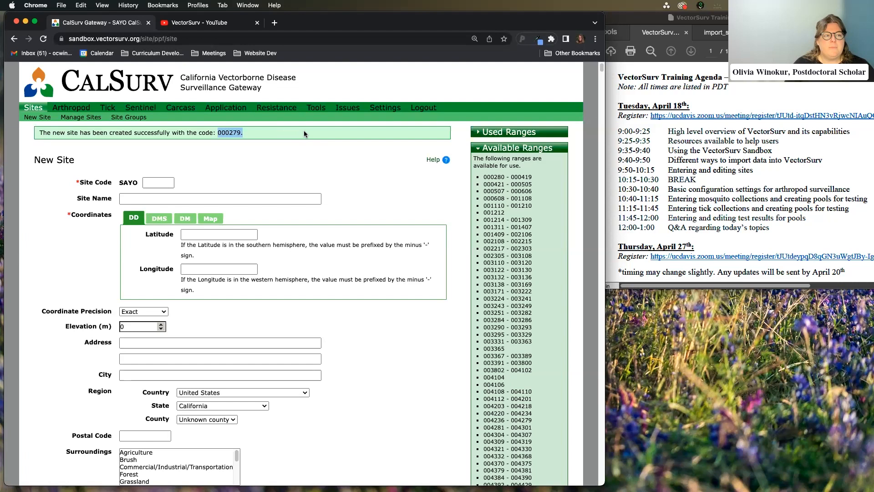
click(312, 144)
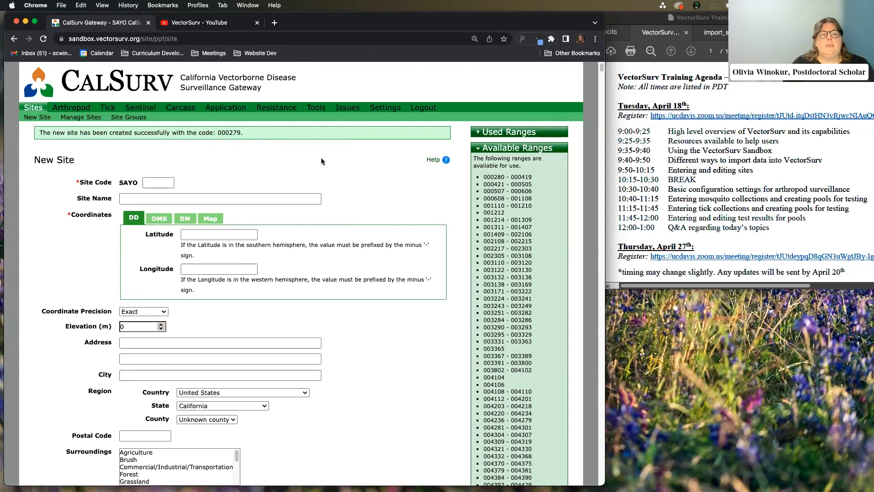
mouse_move(316, 111)
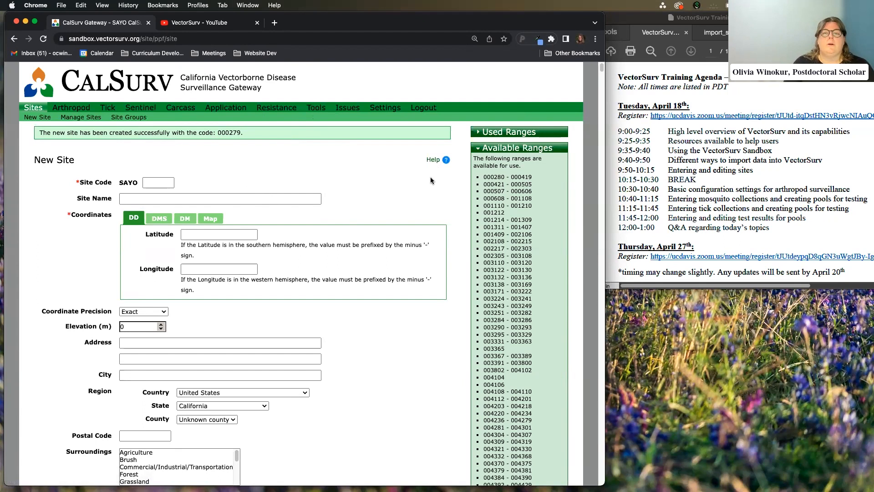
scroll(364, 184, down, 1)
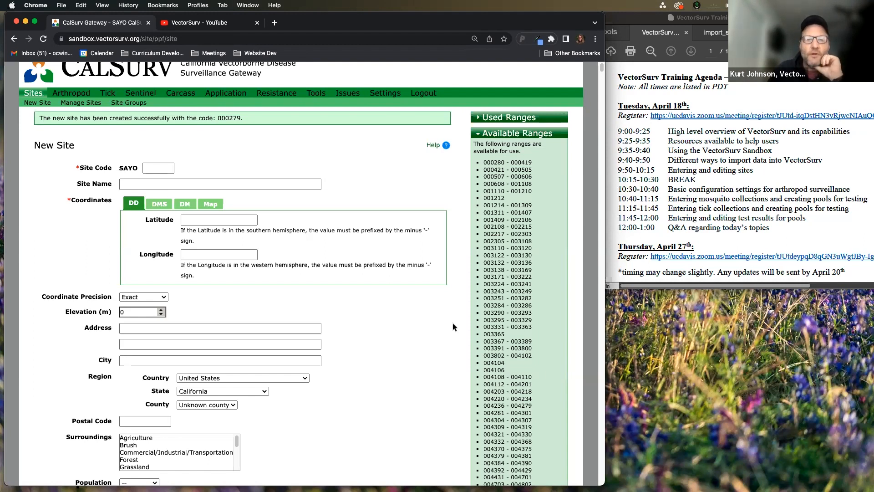
scroll(393, 332, down, 3)
scroll(404, 323, up, 2)
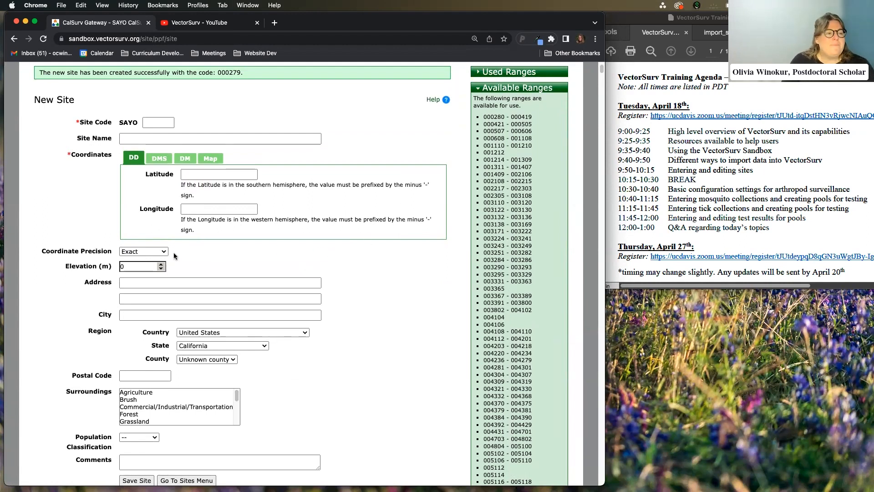
click(161, 269)
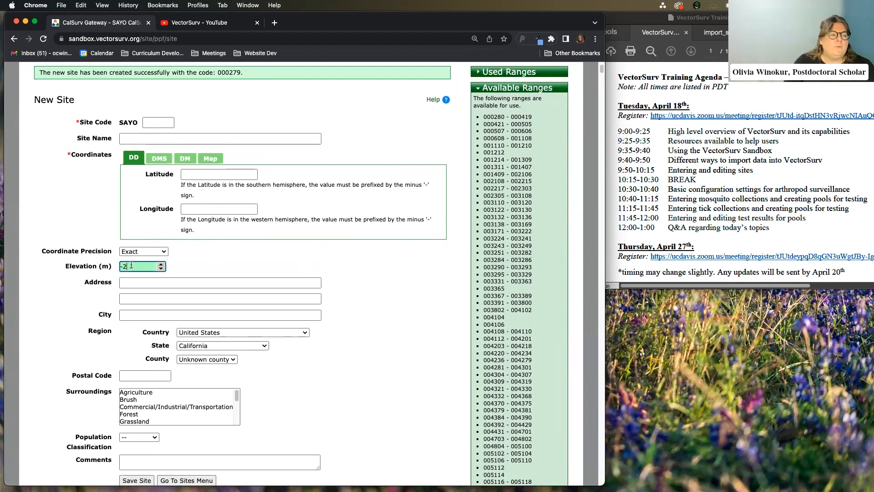
double_click(161, 267)
click(160, 264)
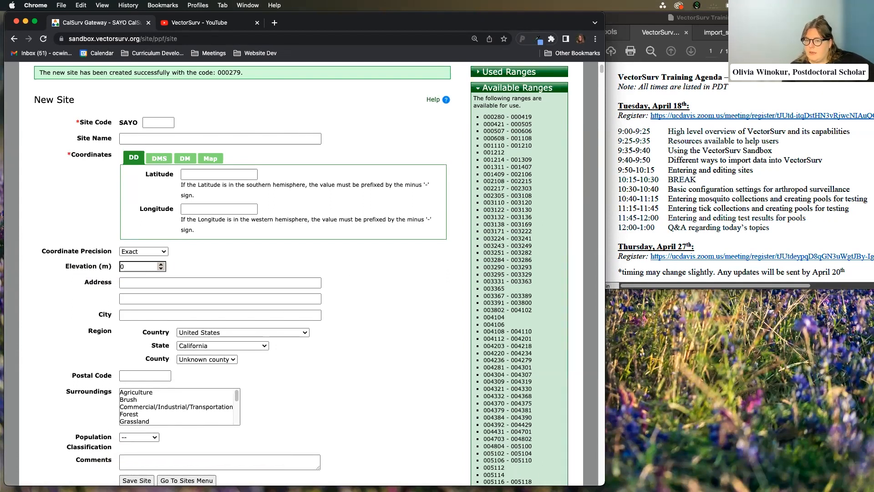
scroll(420, 218, up, 1)
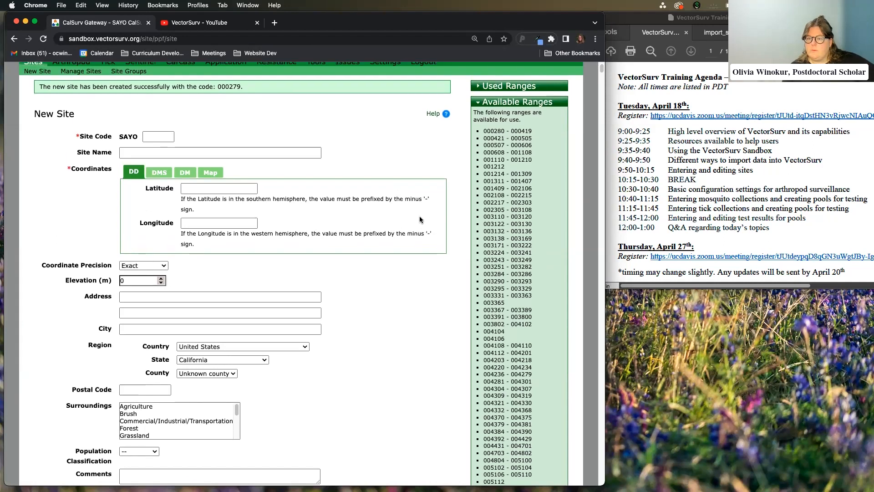
scroll(399, 163, up, 1)
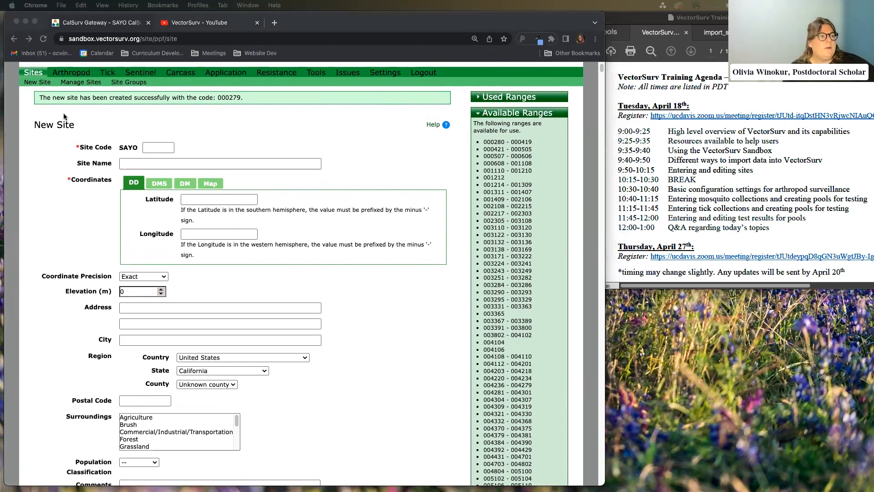
scroll(31, 75, up, 2)
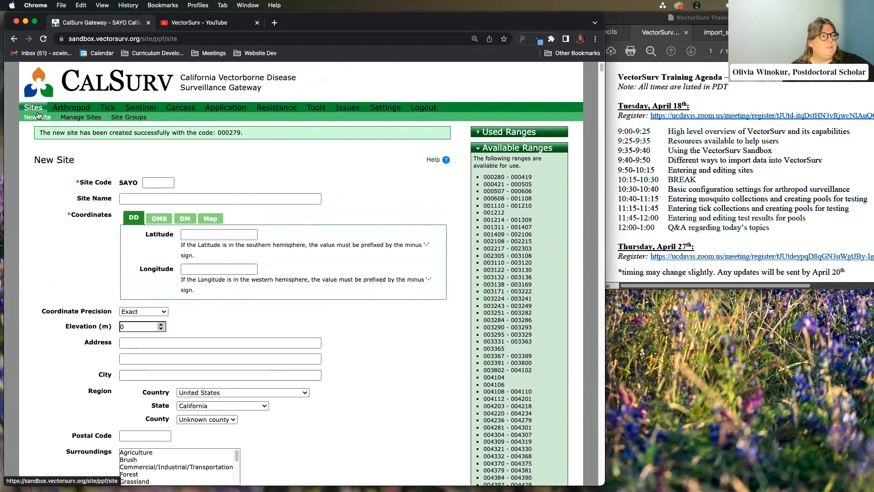
Open Manage Sites and search for 'training', listing sites 000278 and 000279
click(42, 109)
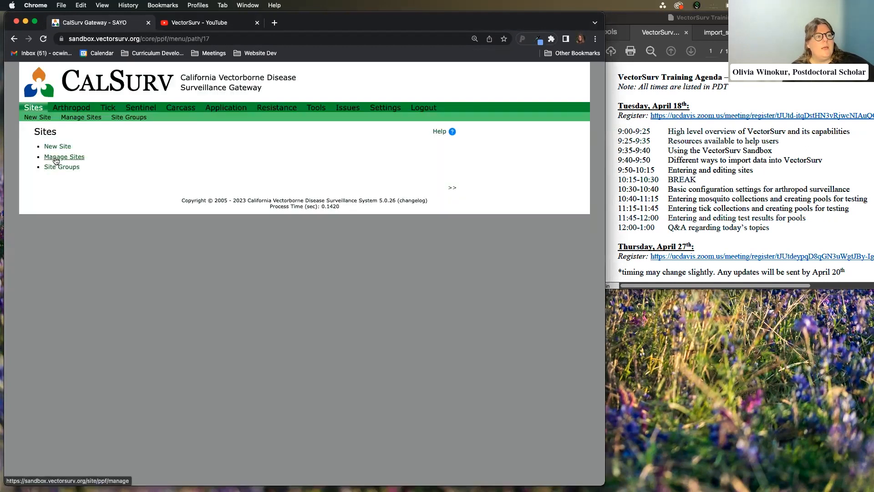
click(56, 161)
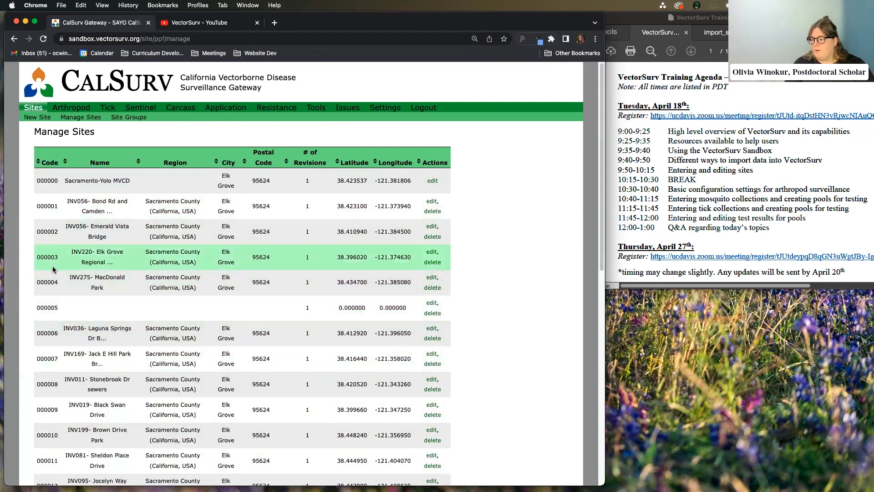
scroll(52, 264, down, 10)
click(82, 416)
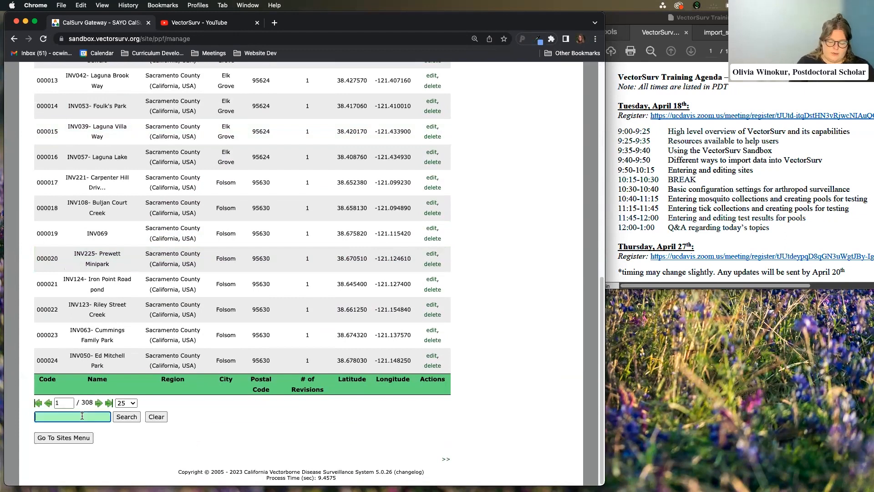
text(training)
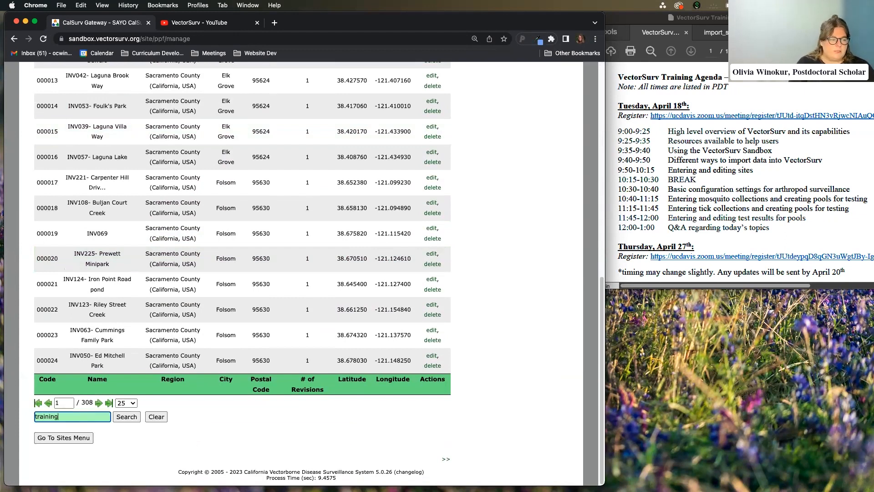
click(126, 416)
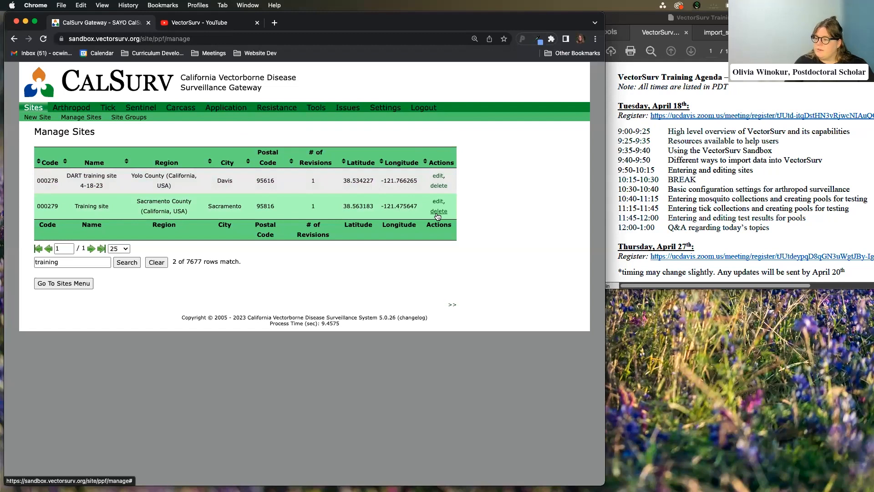
Delete the duplicate DART training site 000278 and confirm the deletion
click(439, 185)
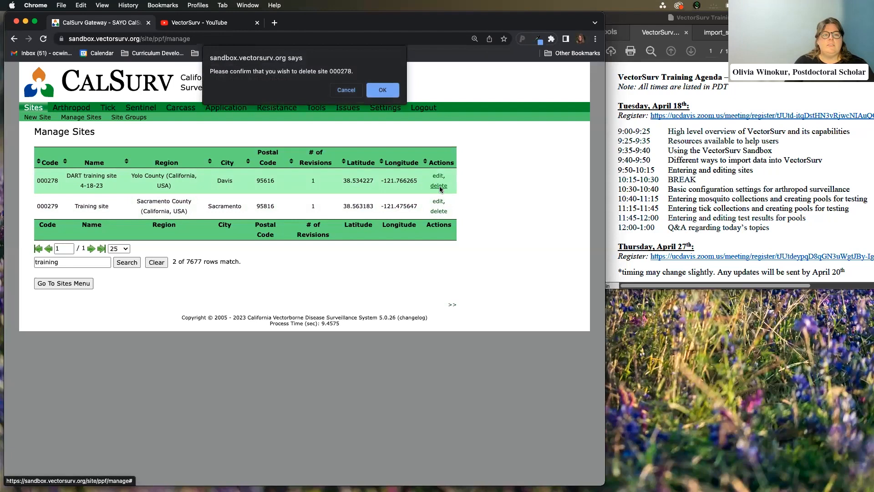
click(382, 91)
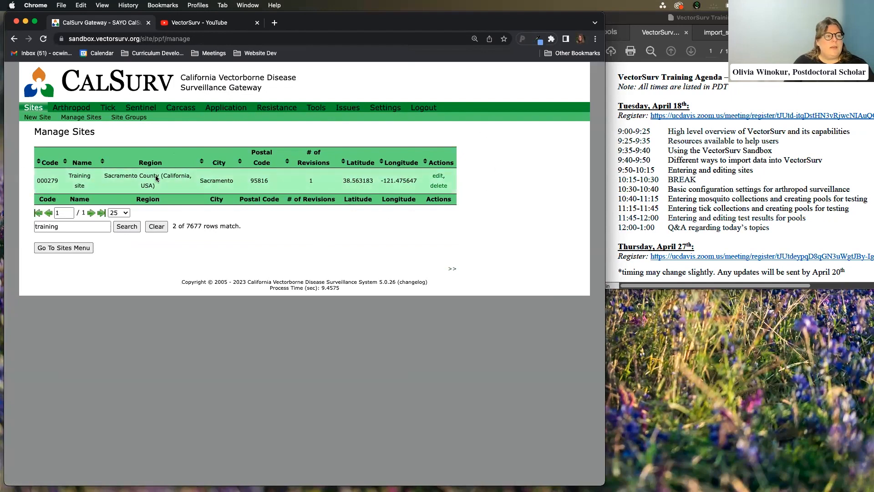
Open Training site 000279 for editing and display its location on the map
click(437, 176)
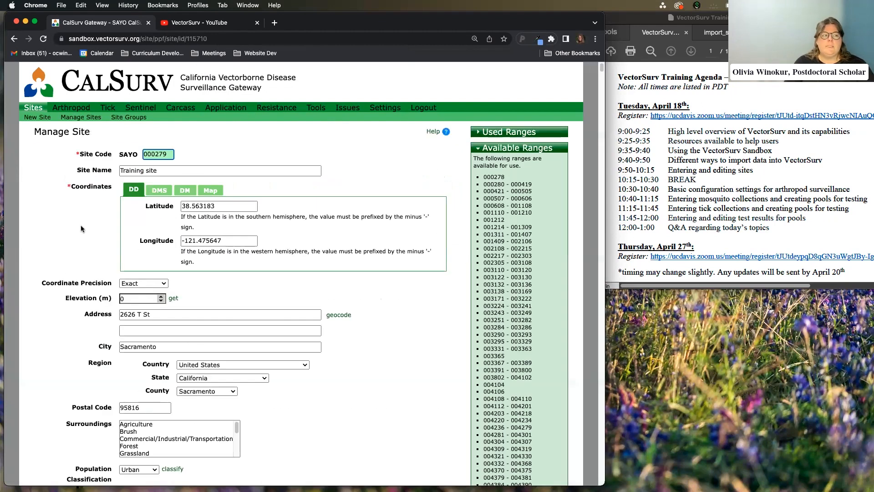
scroll(75, 204, down, 1)
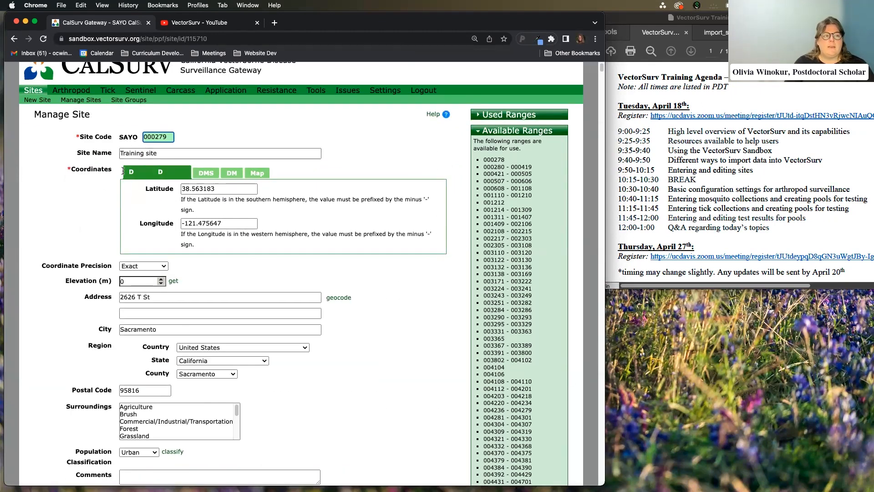
click(210, 176)
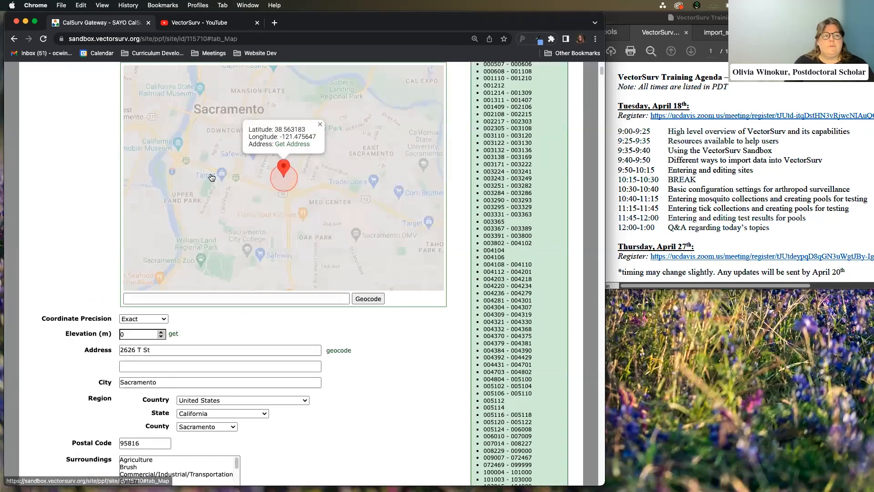
scroll(295, 189, up, 5)
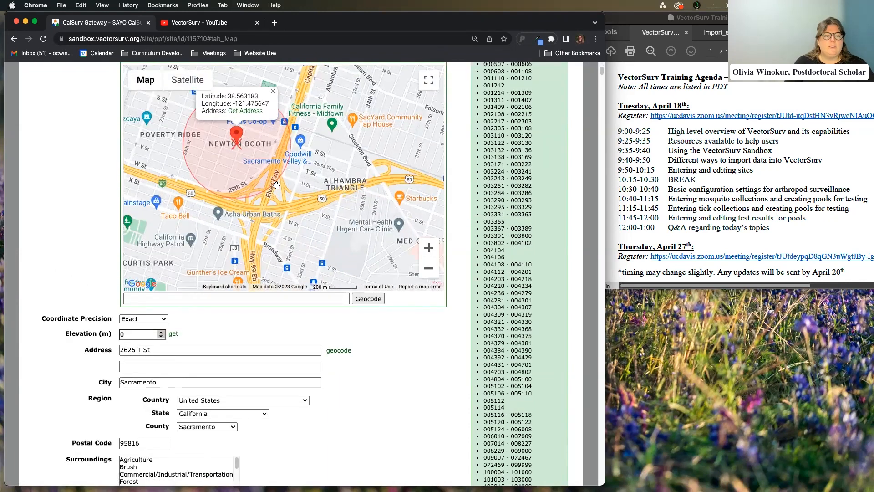
scroll(303, 216, up, 2)
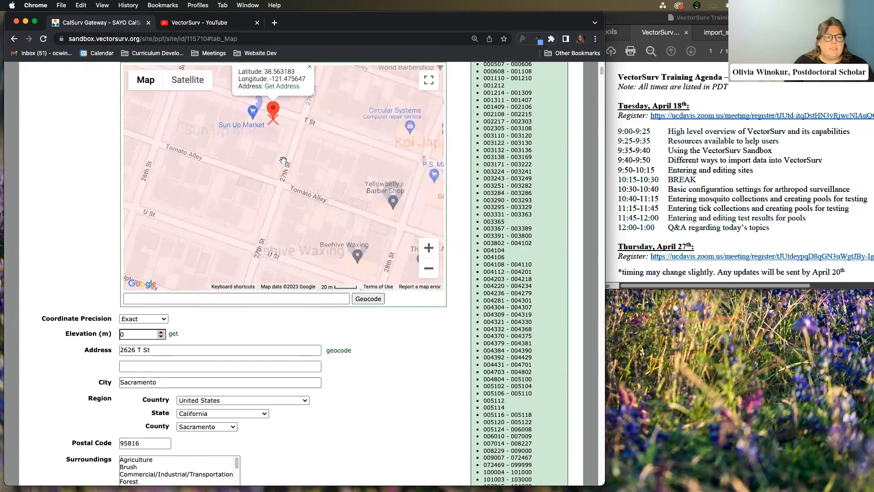
Drag the site marker onto S St by The Banyan Tree (38.565662, -121.47966)
drag(281, 157, 322, 214)
mouse_move(325, 183)
mouse_down()
mouse_move(336, 199)
mouse_move(300, 190)
mouse_up()
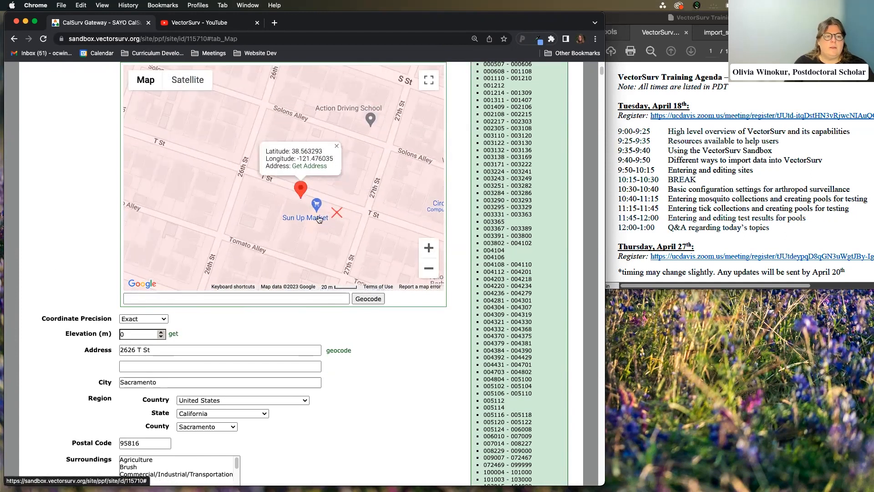
scroll(320, 220, down, 3)
scroll(320, 219, up, 2)
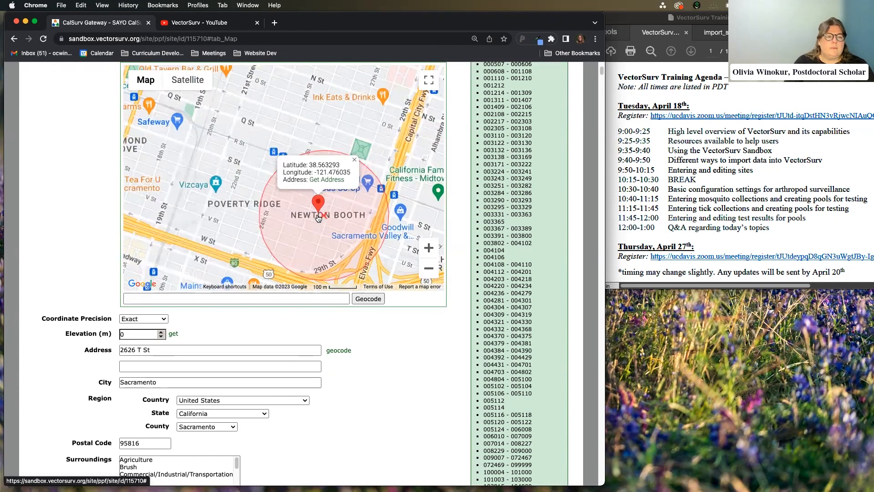
scroll(309, 219, up, 2)
scroll(311, 214, down, 2)
drag(319, 206, 344, 219)
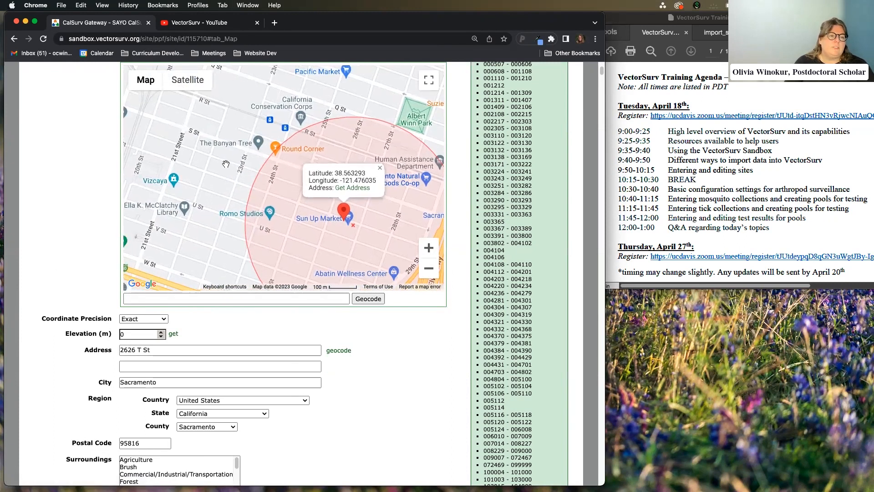
click(258, 143)
scroll(284, 188, up, 1)
drag(201, 150, 224, 219)
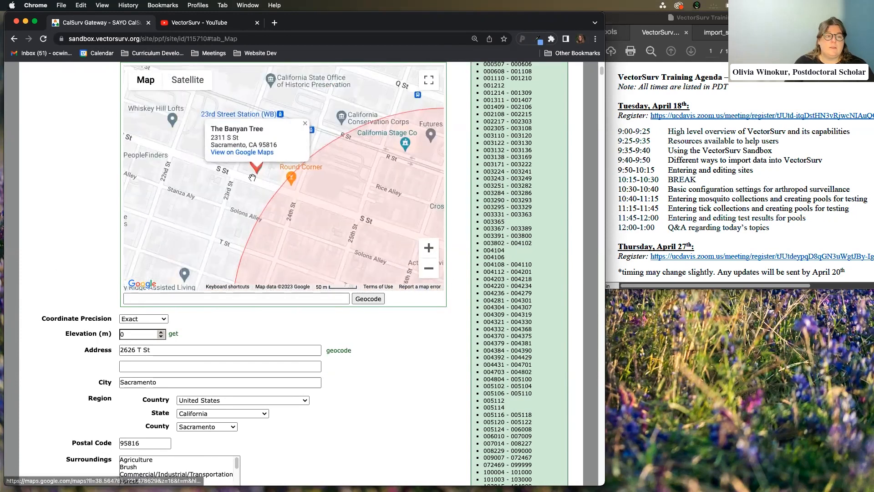
scroll(251, 171, up, 1)
drag(260, 169, 266, 176)
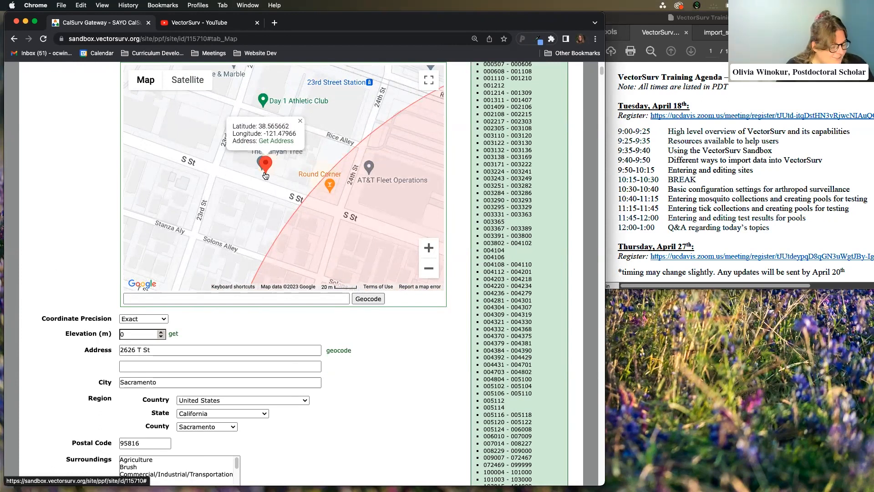
click(278, 141)
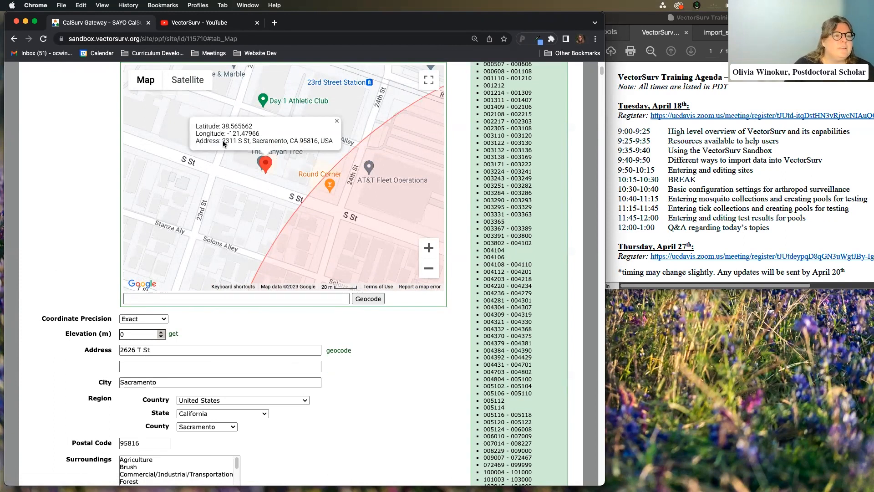
drag(223, 143, 250, 146)
key(super+c)
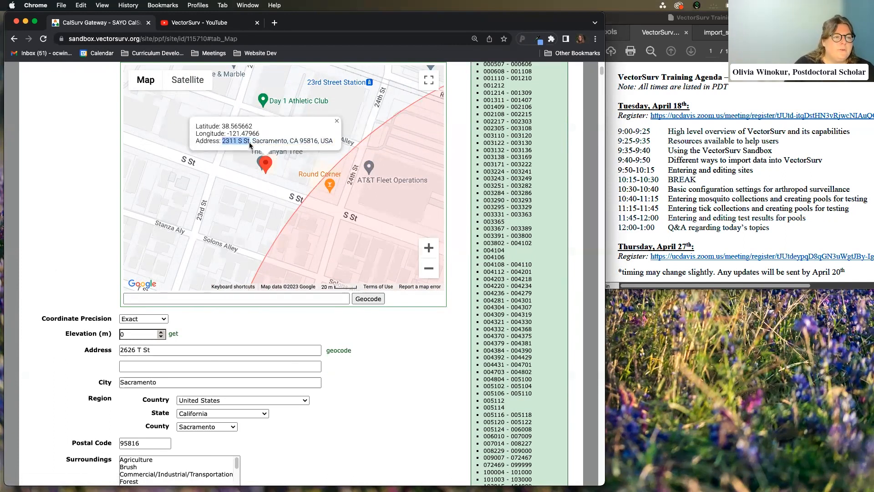
drag(171, 350, 82, 351)
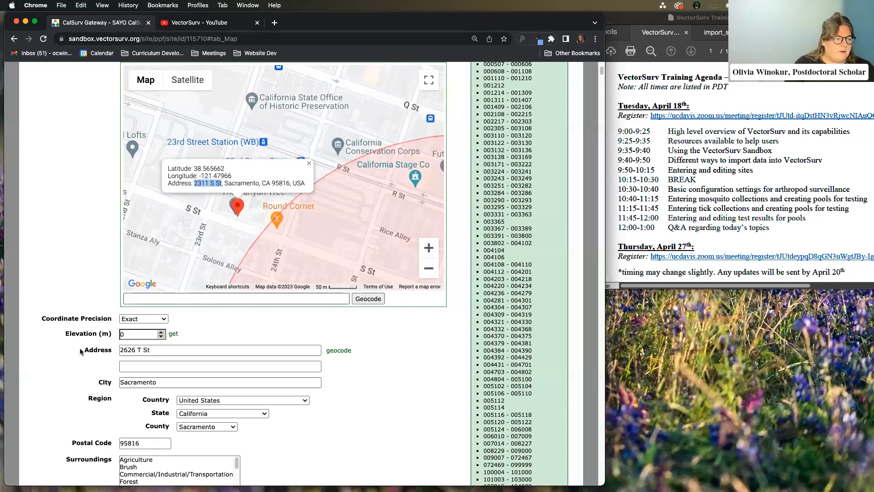
key(super+v)
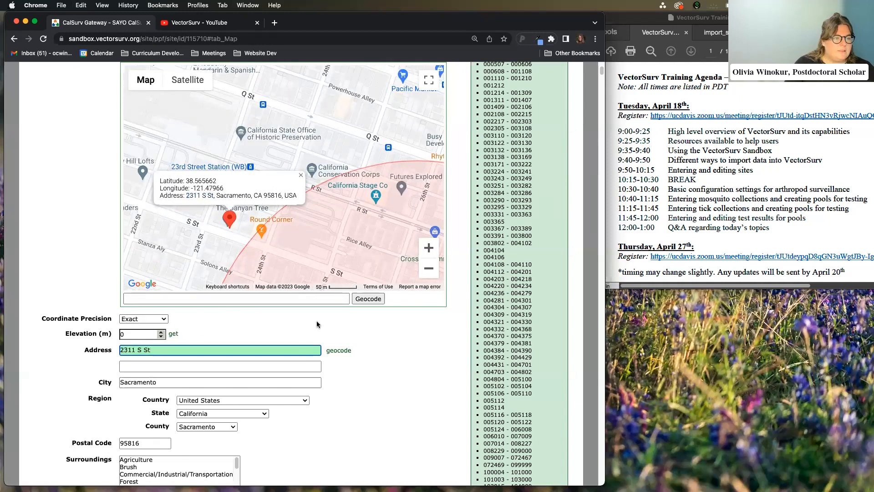
Finish the address edit and view the site's decimal-degree coordinates
scroll(389, 365, down, 5)
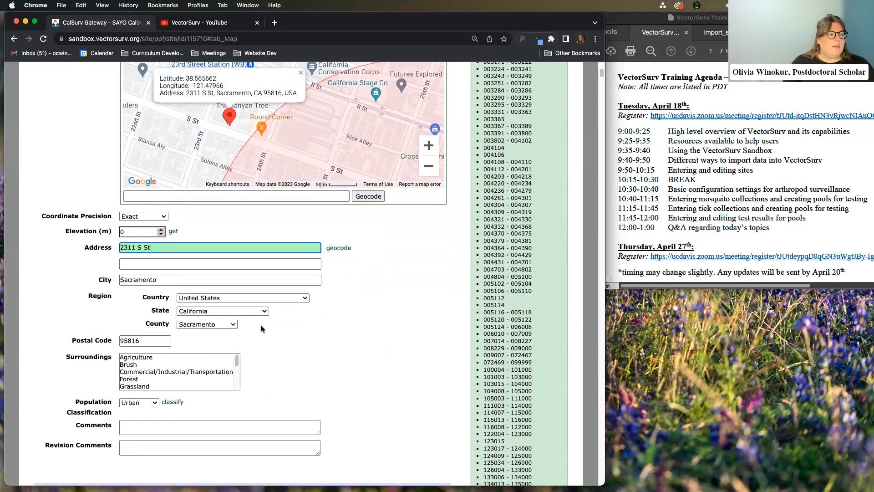
scroll(329, 343, up, 1)
scroll(337, 333, up, 4)
scroll(251, 211, up, 1)
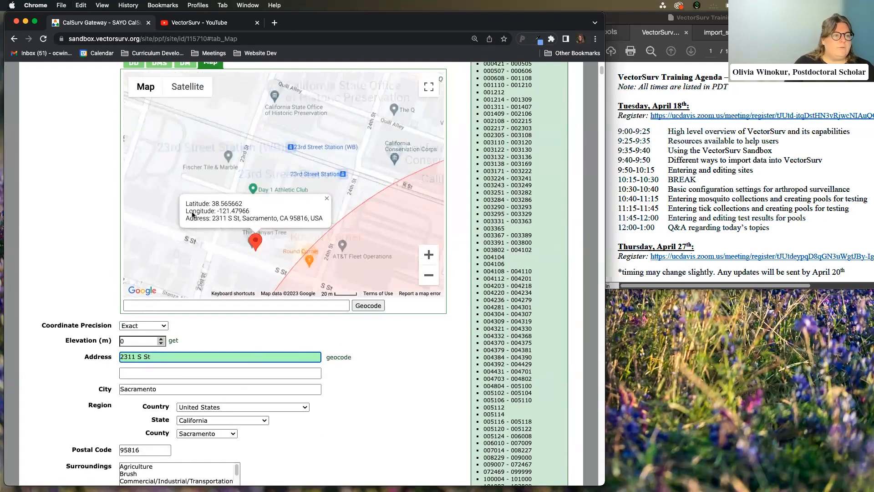
click(251, 211)
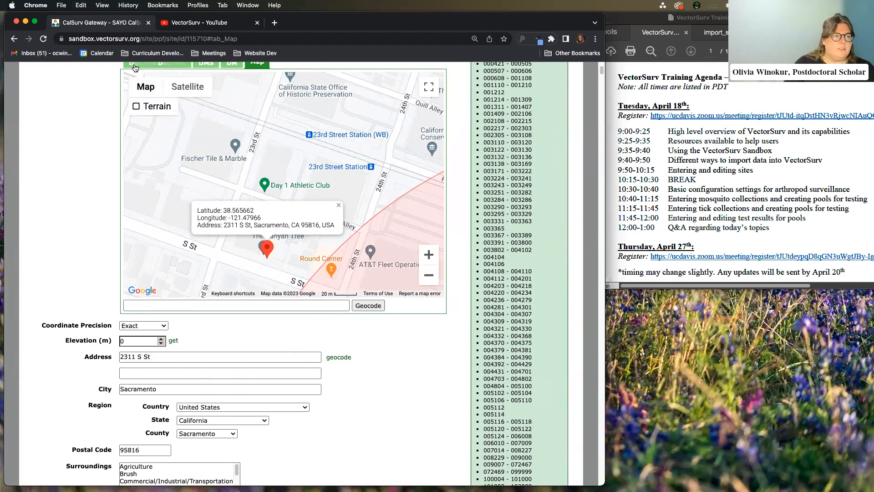
click(134, 64)
scroll(148, 108, up, 1)
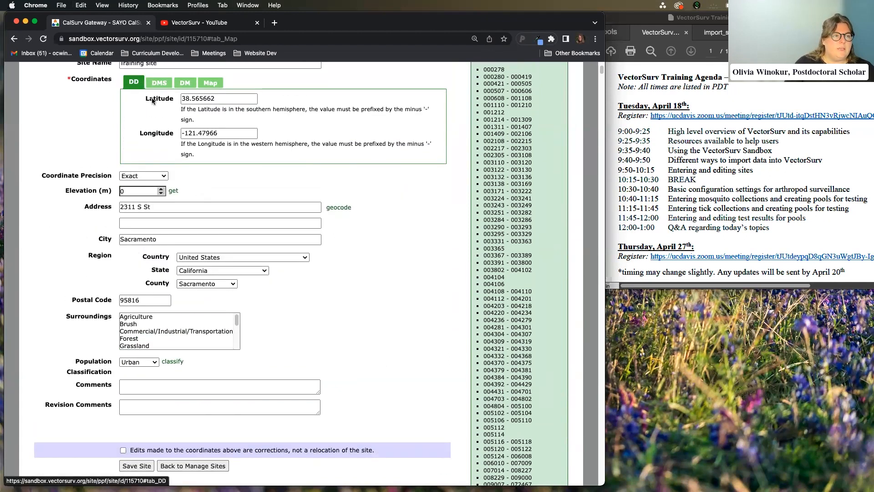
Return the Coordinates section to the Map view and scroll down toward Save Site
click(221, 84)
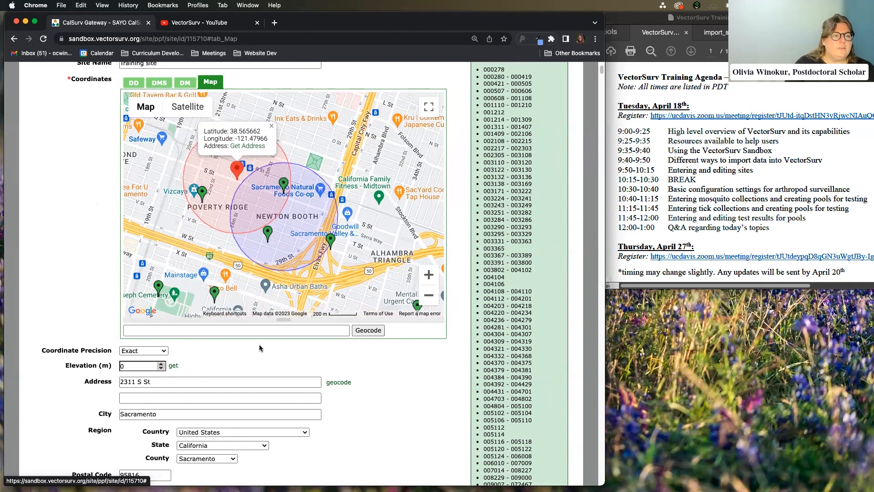
scroll(109, 371, down, 3)
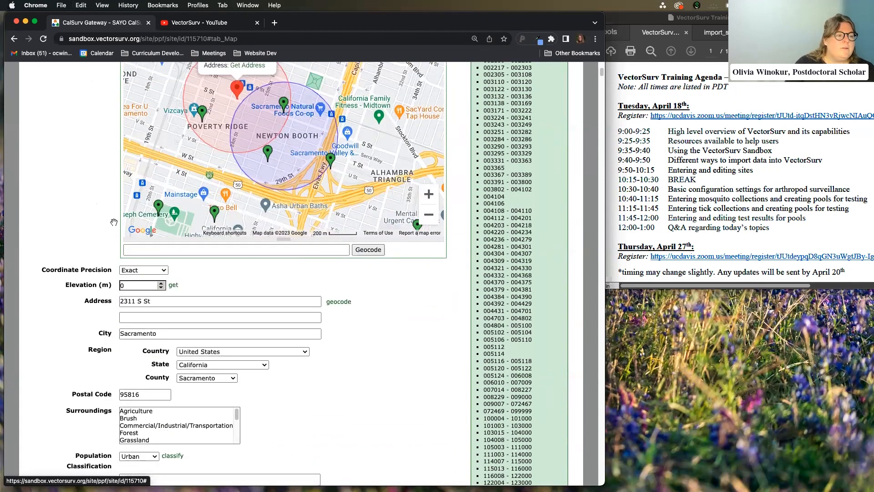
scroll(86, 271, down, 4)
scroll(358, 251, up, 2)
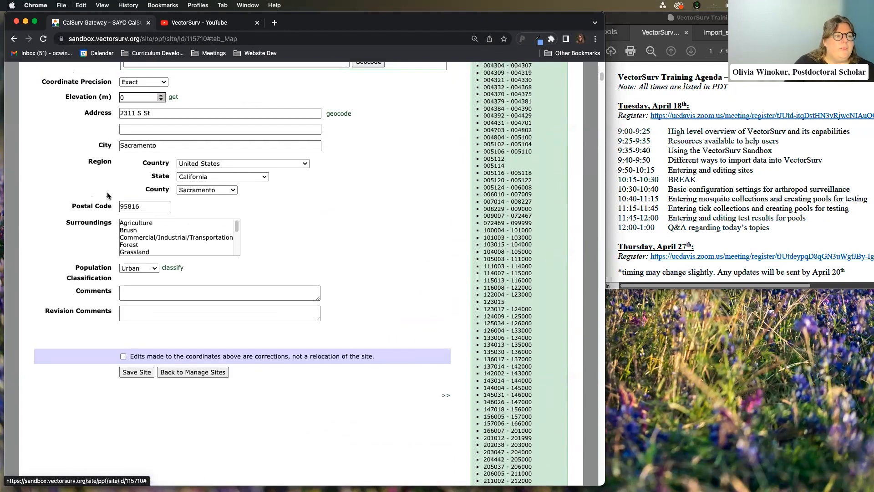
scroll(310, 305, down, 1)
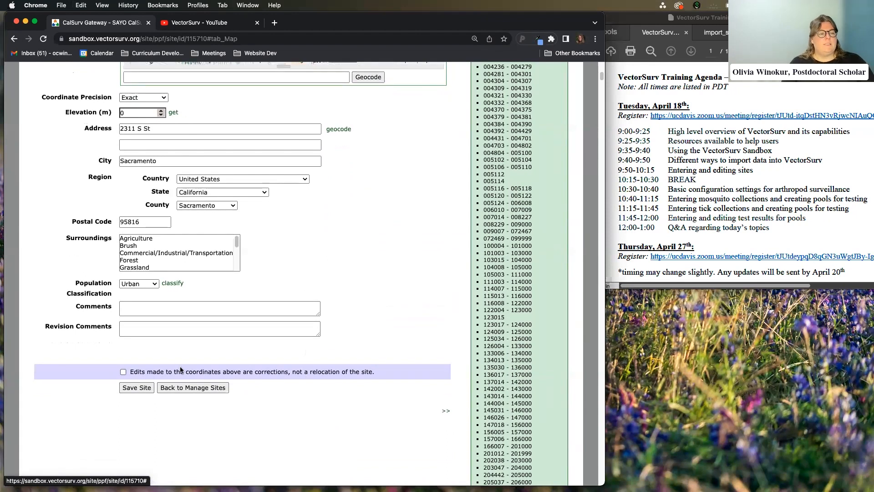
scroll(246, 326, down, 2)
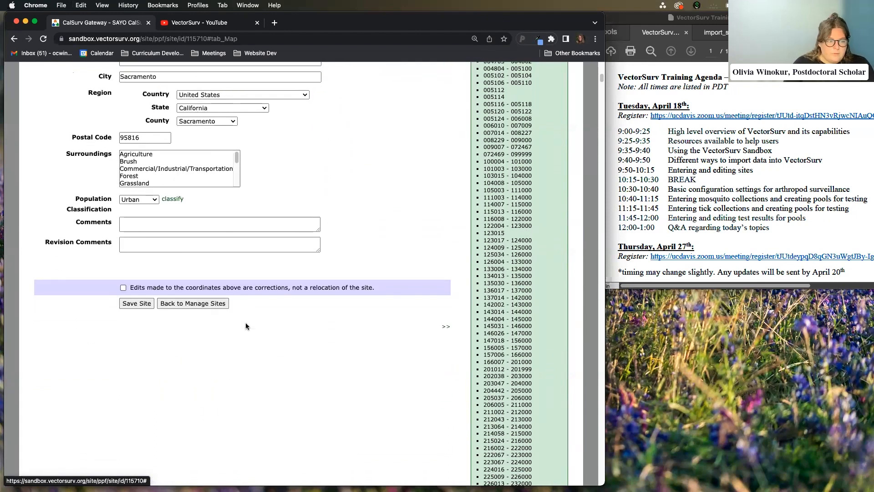
mouse_move(258, 289)
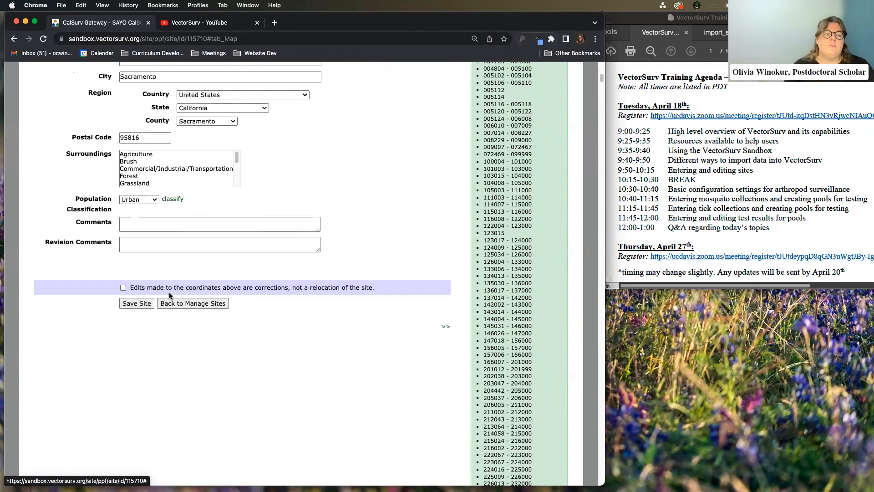
scroll(176, 228, down, 3)
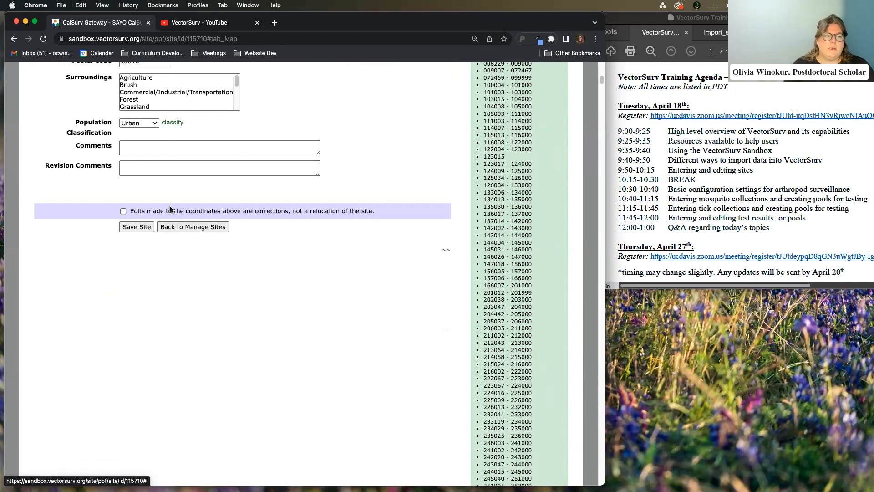
mouse_move(169, 212)
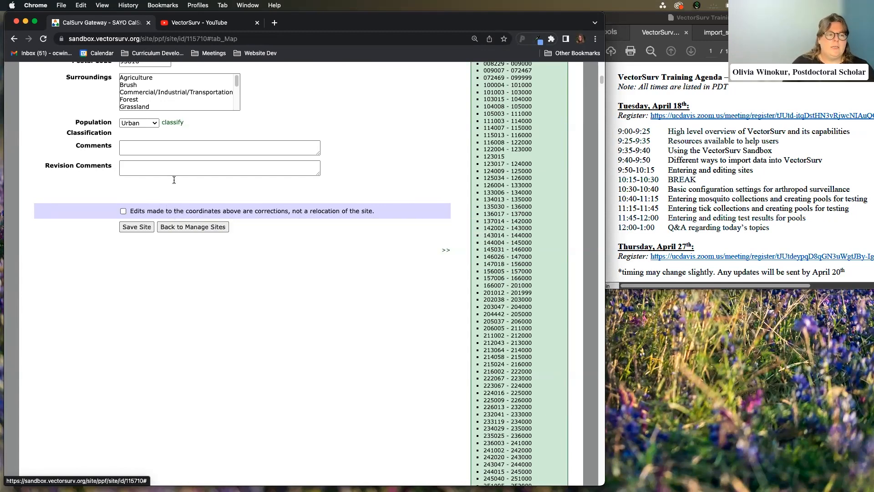
mouse_move(194, 216)
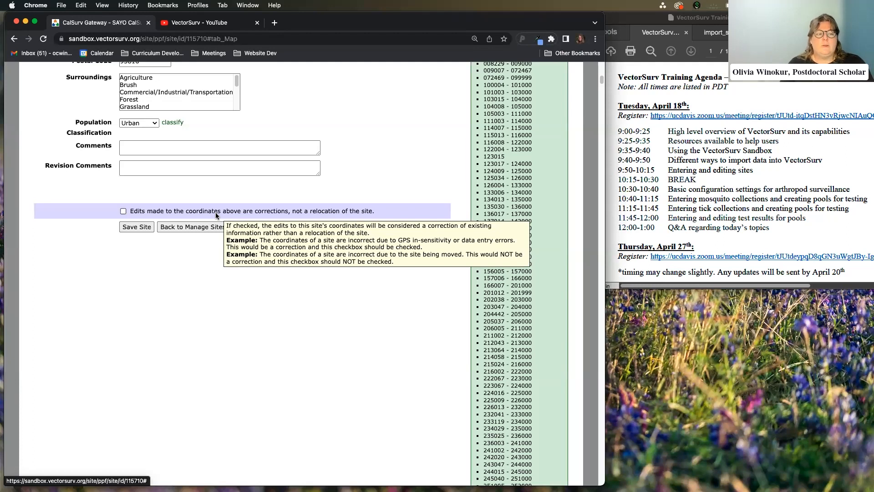
scroll(354, 309, up, 8)
scroll(359, 328, down, 7)
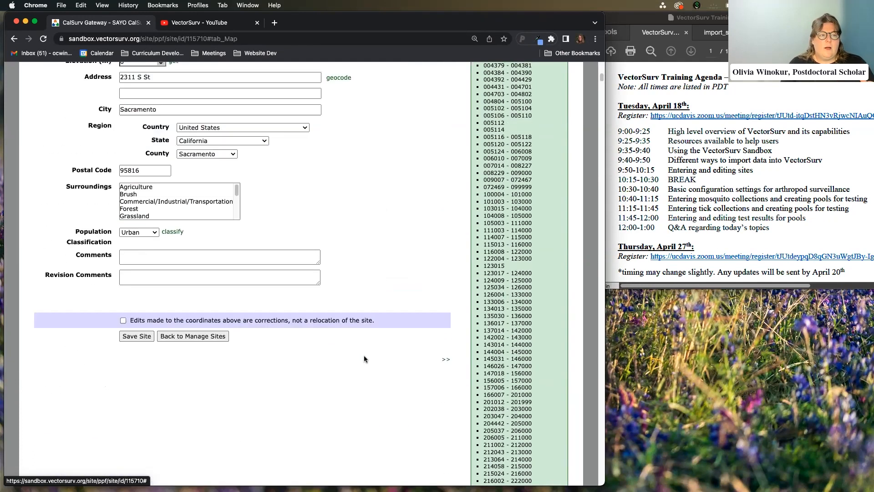
Save Training site 000279 and check the success message at the top
click(136, 292)
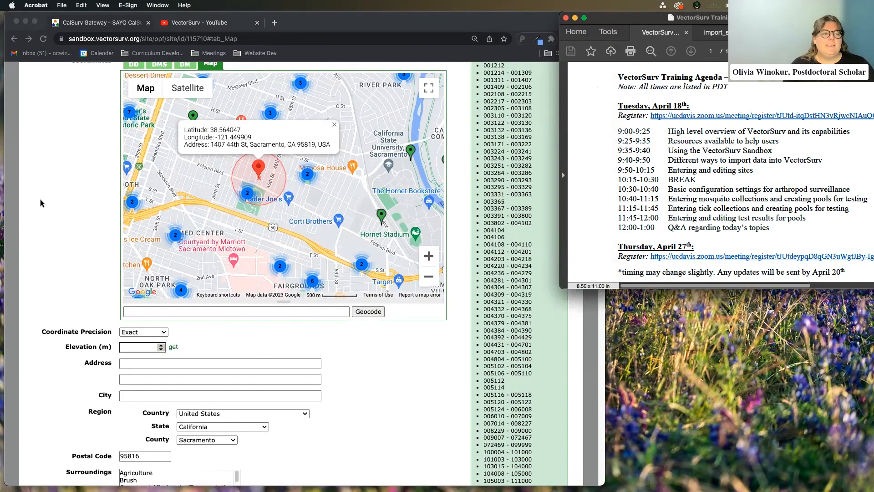
scroll(75, 199, up, 5)
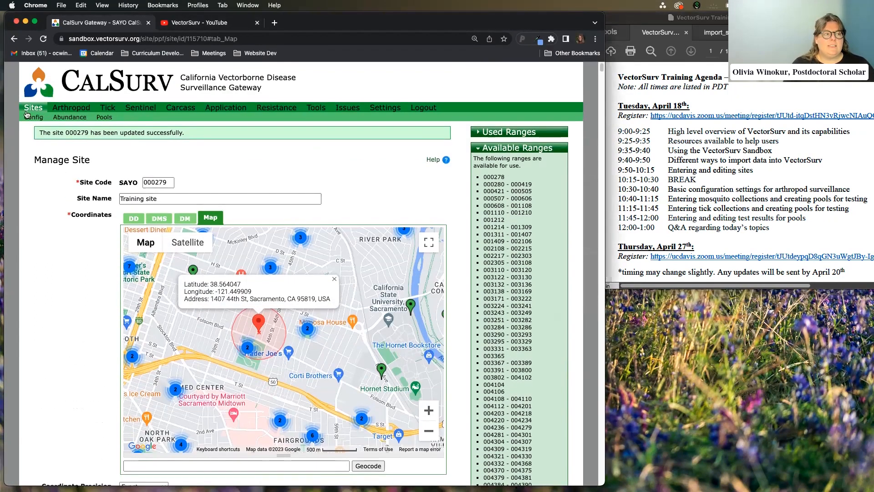
Go to Sites > Site Groups, leaving the unsaved edit page when the browser asks
click(132, 118)
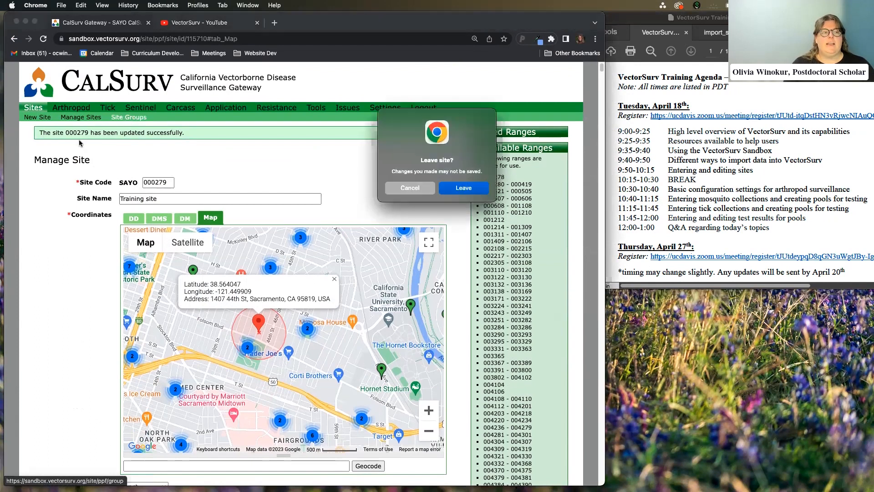
click(461, 189)
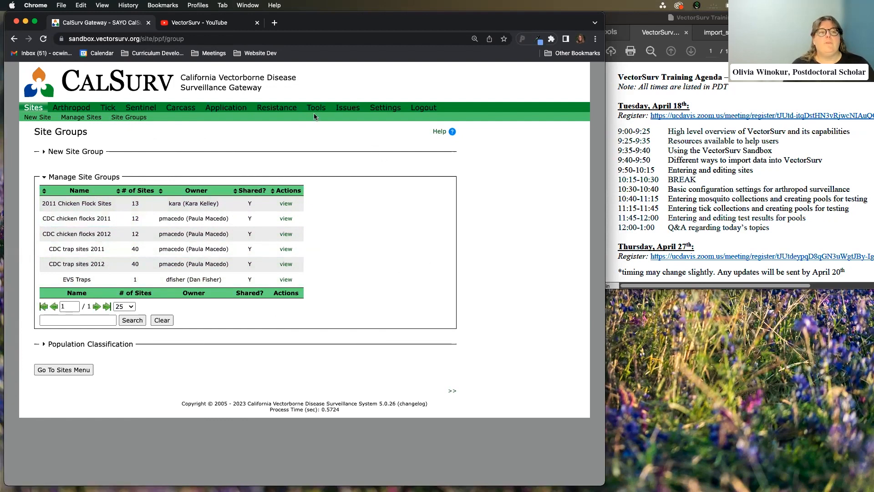
mouse_move(316, 111)
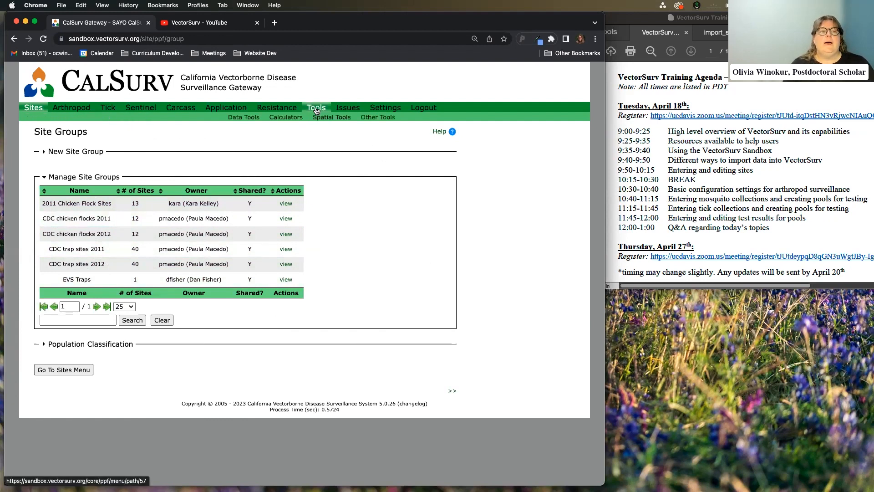